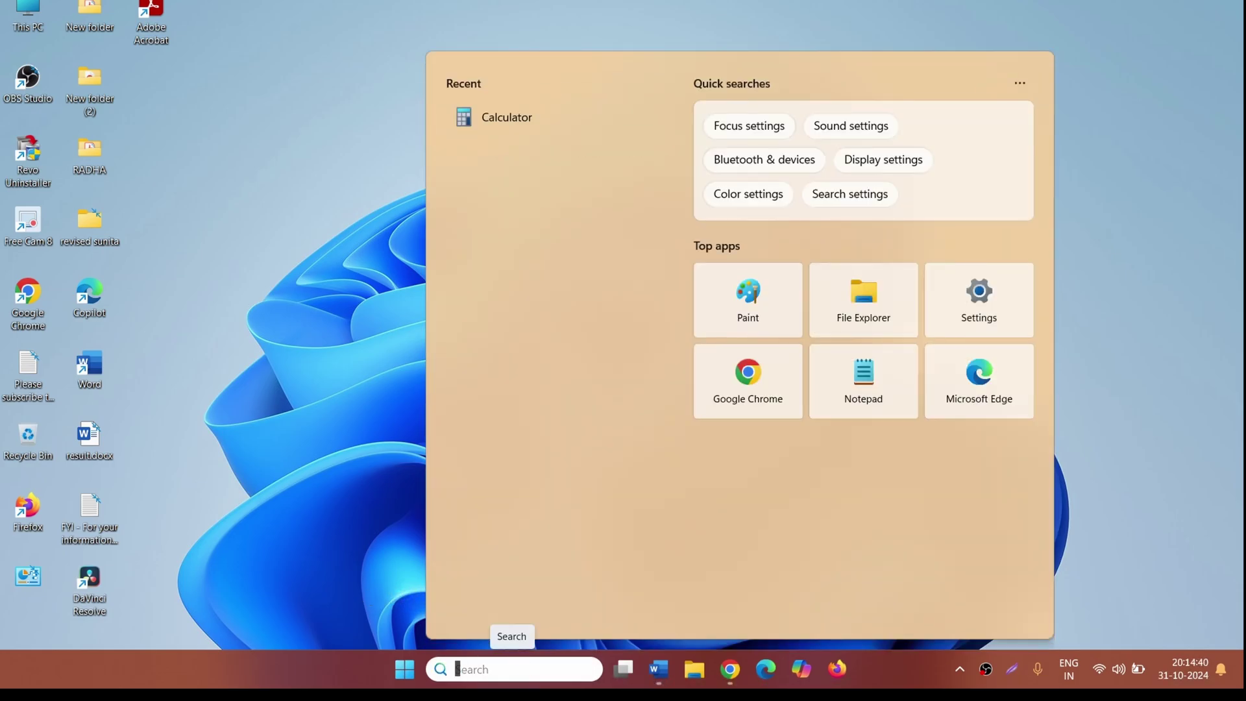
Run sysdm.cpl from Windows Search to bring up System Properties.
{"action": "type", "text": "sysdm.cpl"}
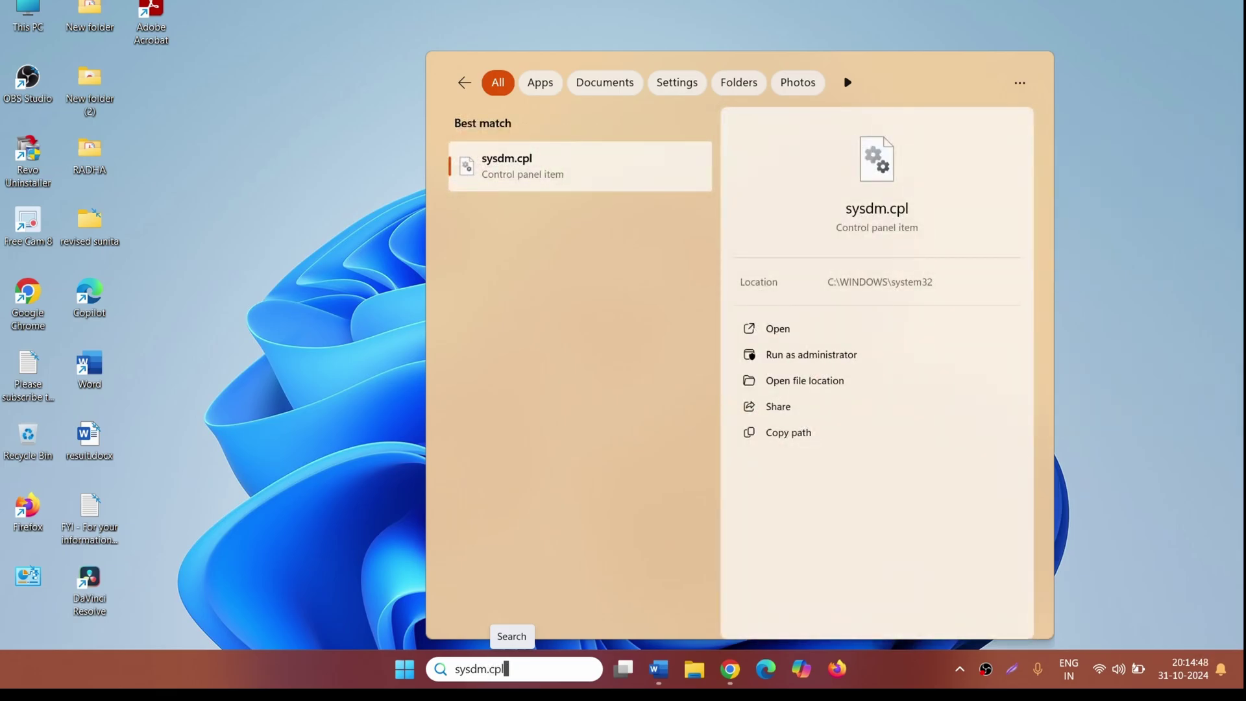
{"action": "key", "text": "Return"}
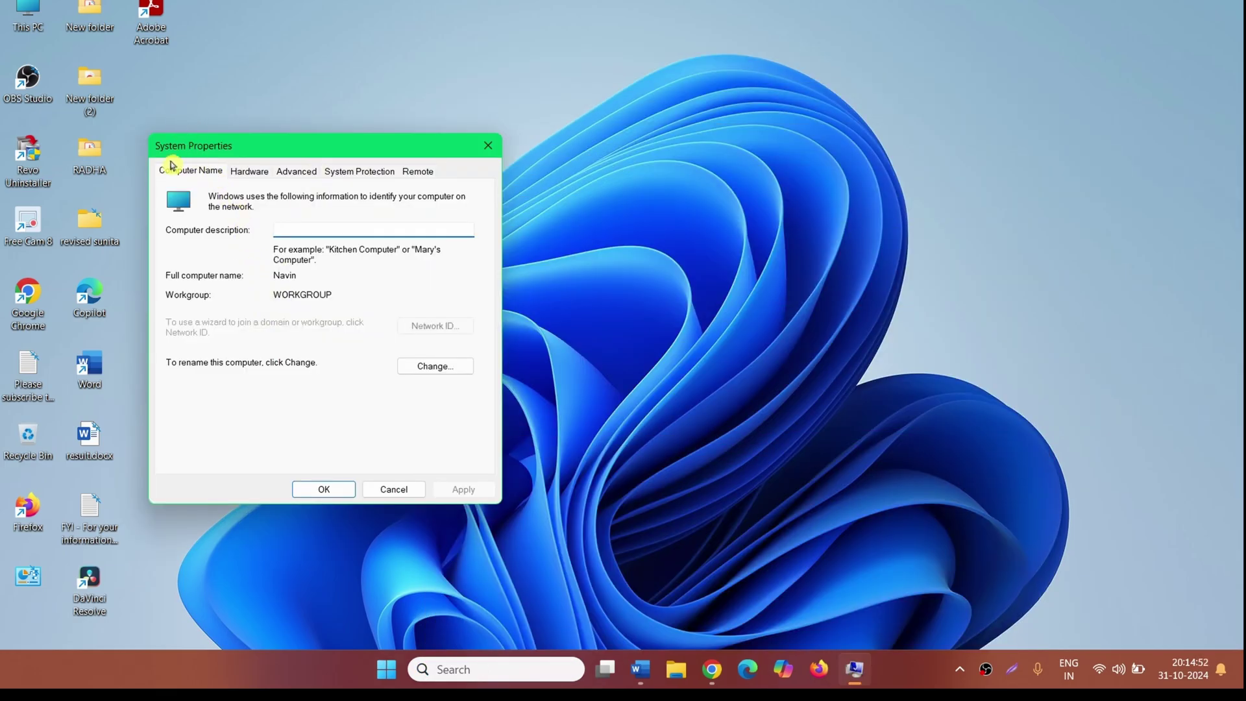
Reach the Virtual Memory dialog via Advanced, Performance Settings, Advanced, then Change.
{"action": "left_click", "coordinate": [292, 172]}
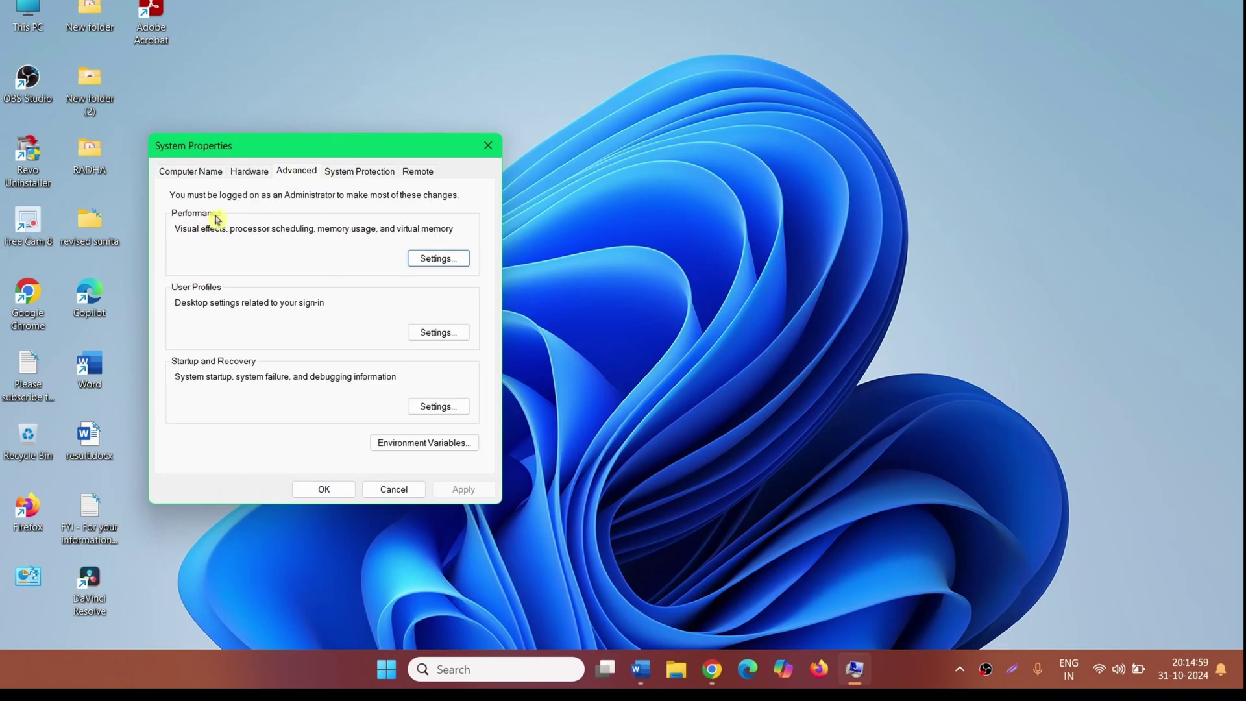
{"action": "left_click", "coordinate": [447, 262]}
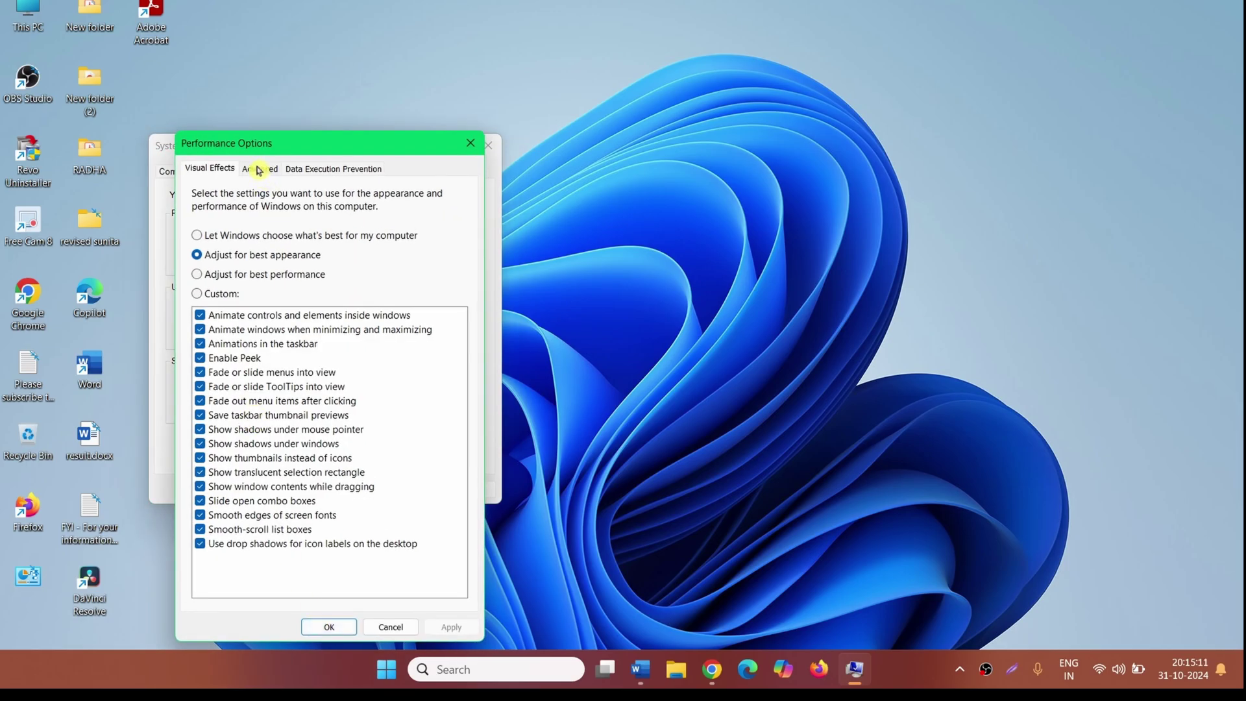
{"action": "left_click", "coordinate": [259, 170]}
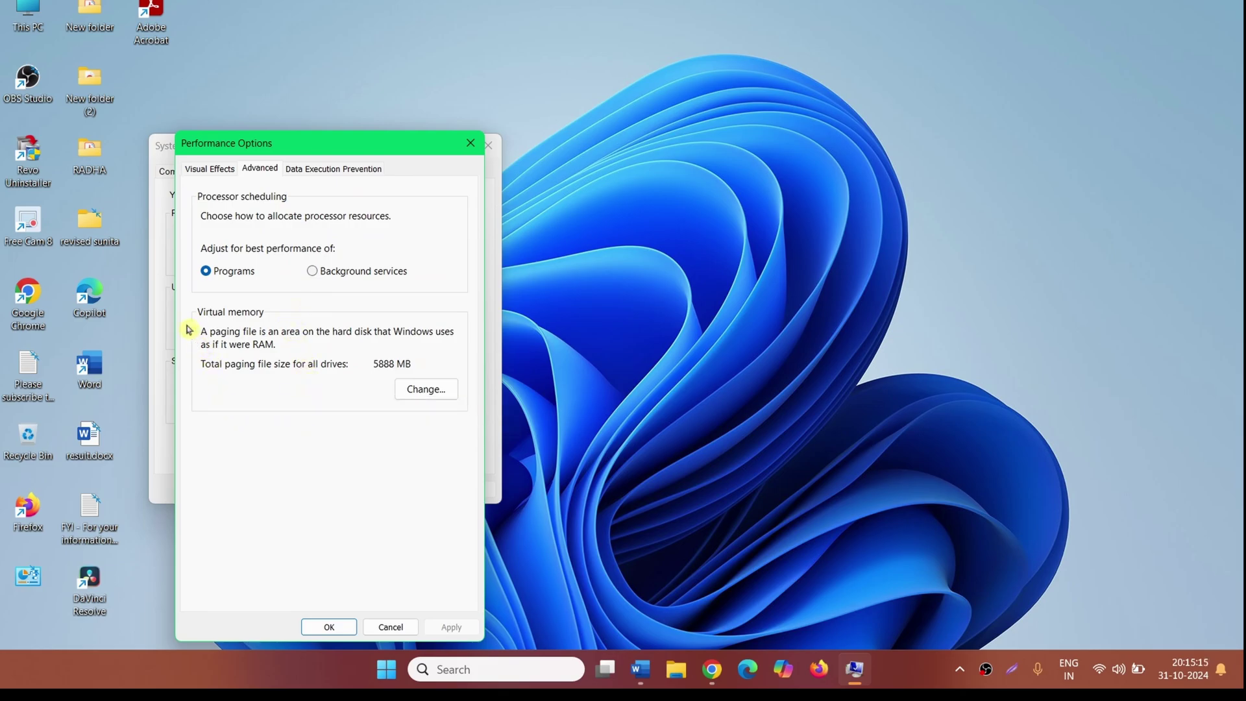
{"action": "left_click", "coordinate": [429, 390]}
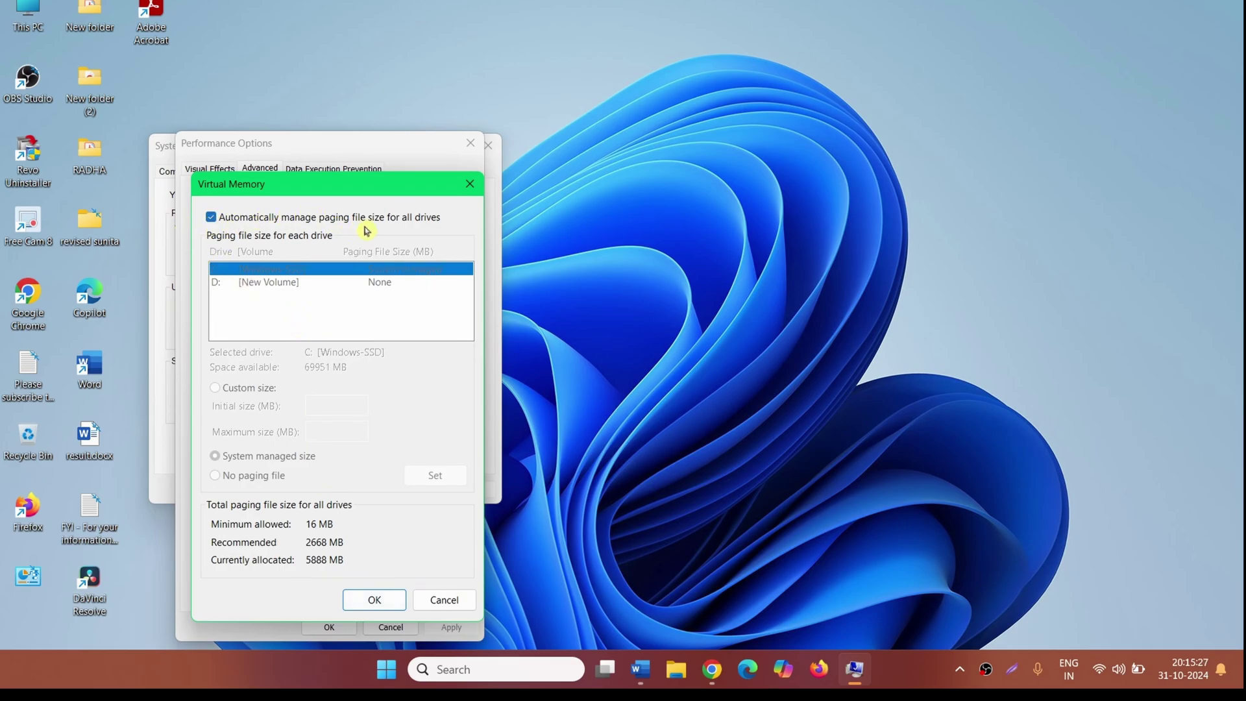
Turn off automatic paging file management and give drive C a custom initial size of 2668 MB.
{"action": "left_click", "coordinate": [424, 222]}
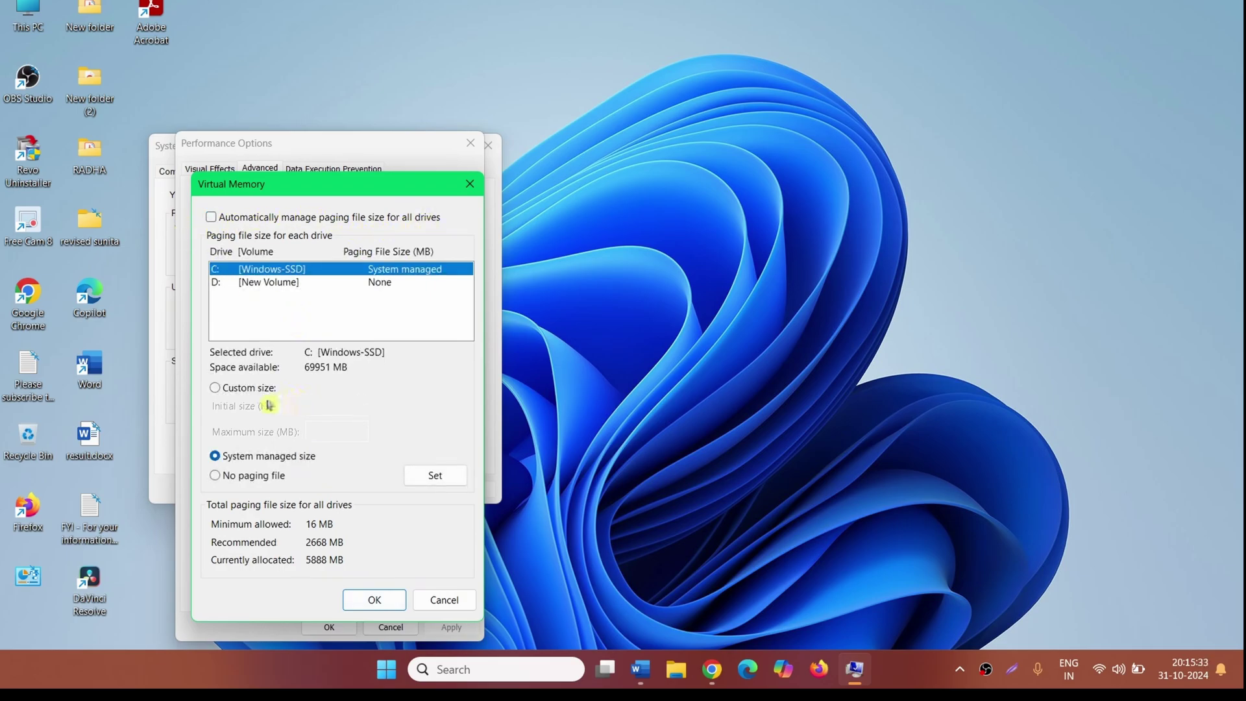
{"action": "left_click", "coordinate": [215, 390]}
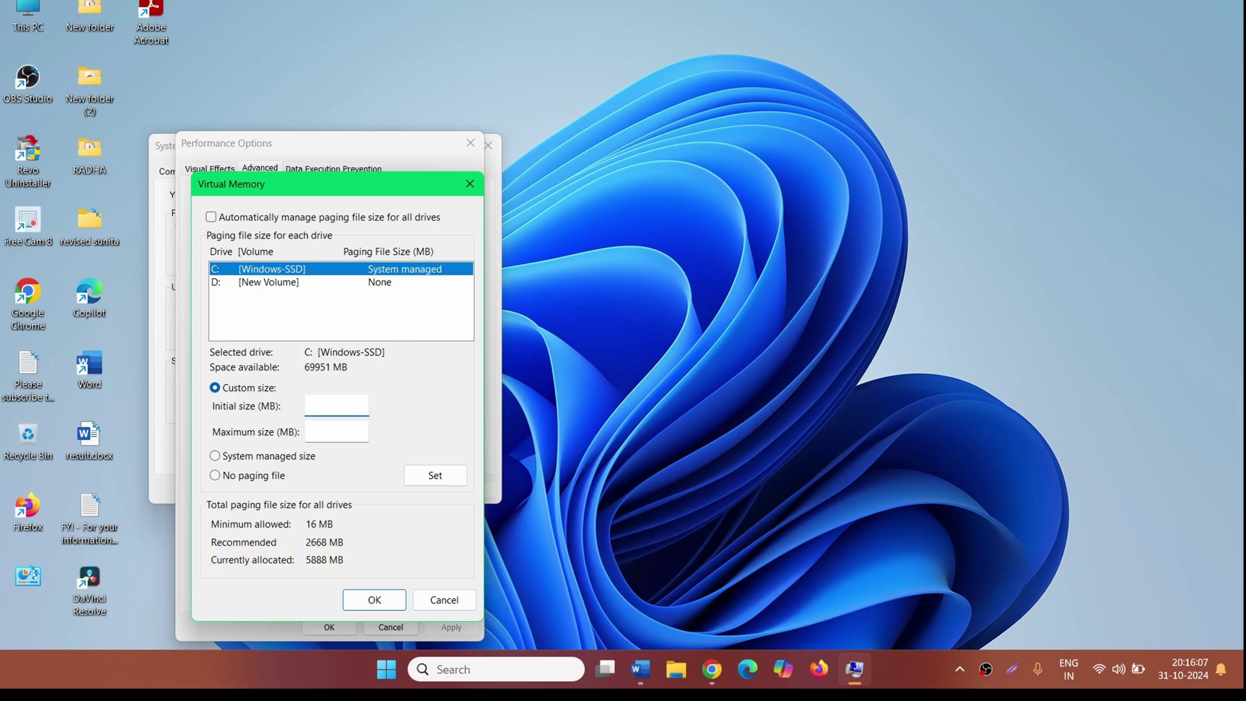
{"action": "type", "text": "2668"}
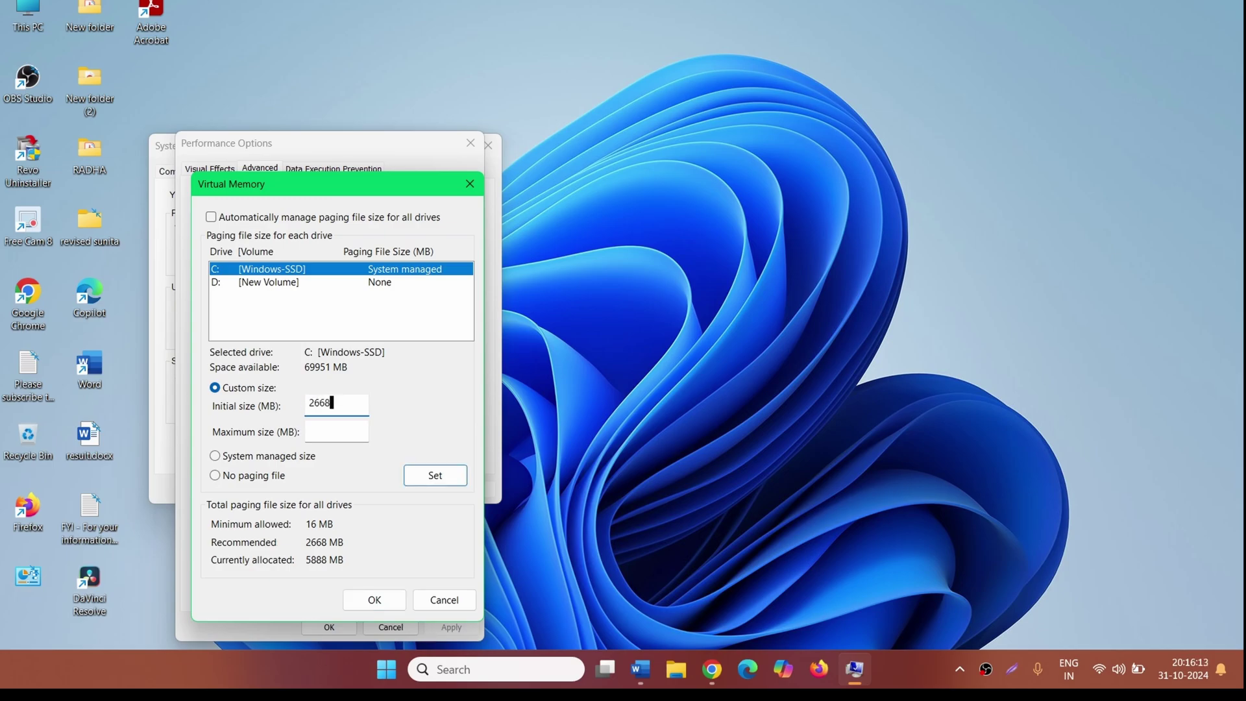
{"action": "left_click", "coordinate": [311, 428]}
Check Settings > System > About to confirm 16.0 GB of installed RAM.
{"action": "left_click", "coordinate": [388, 669]}
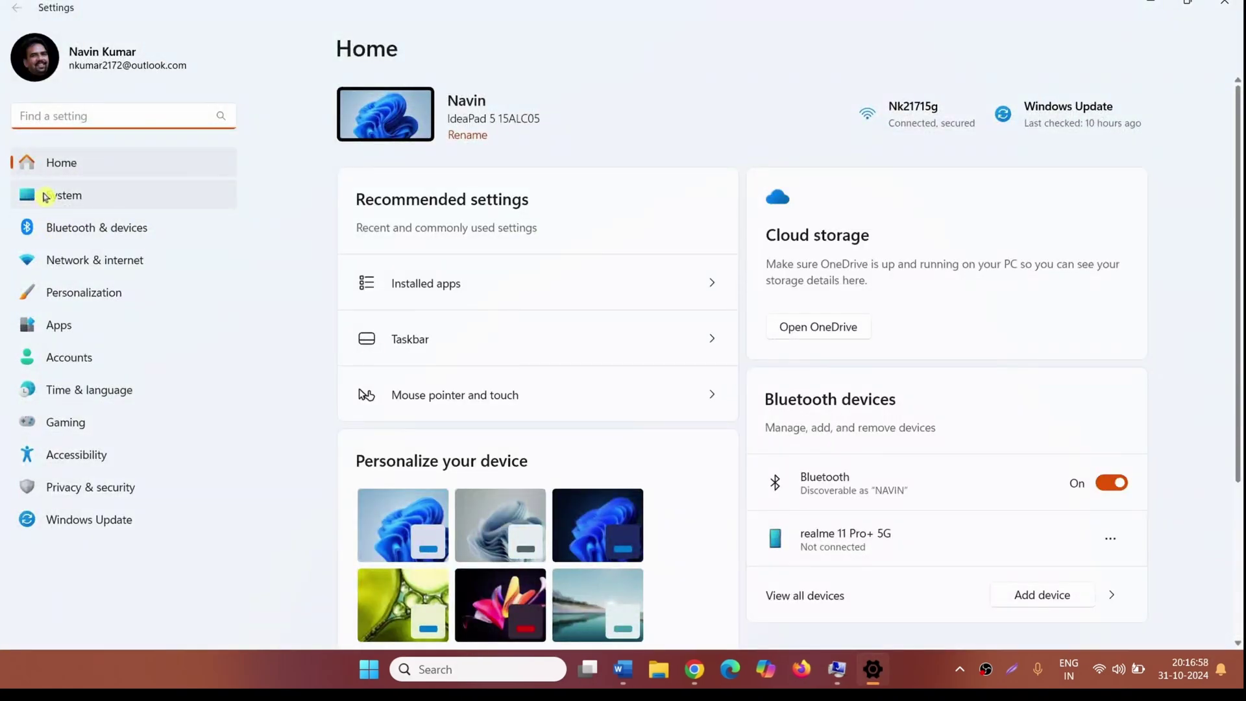
{"action": "left_click", "coordinate": [45, 196]}
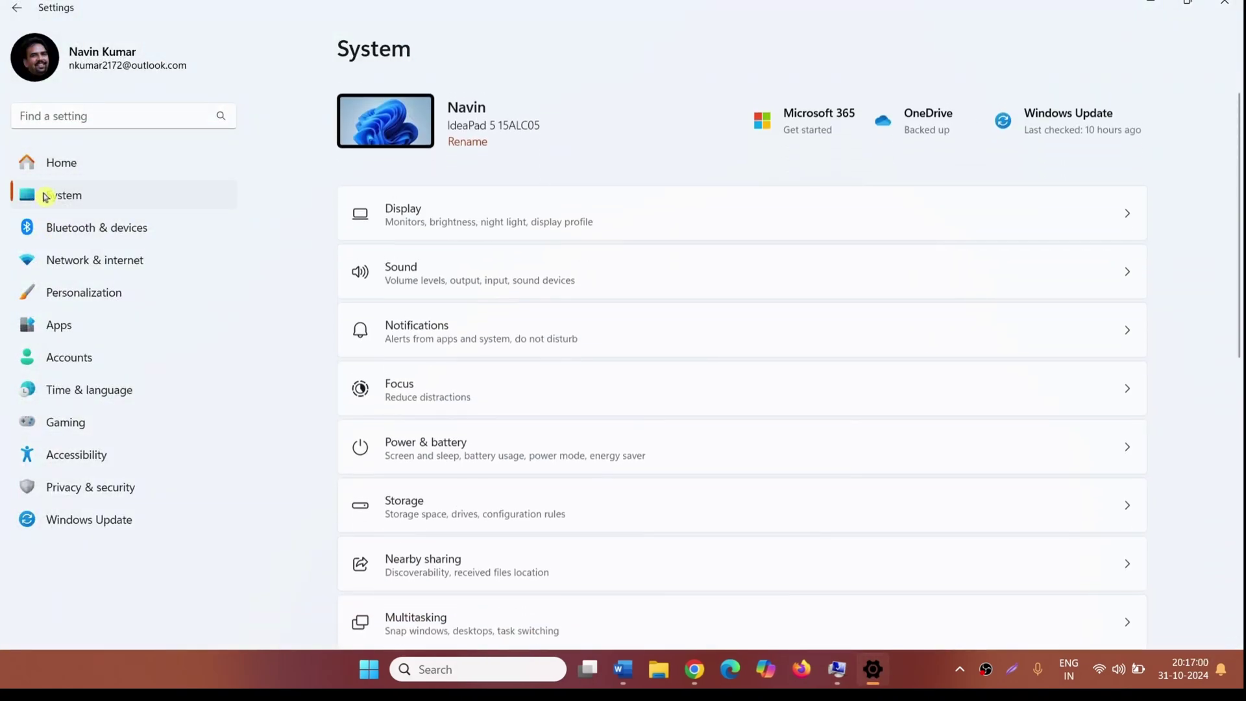
{"action": "scroll", "coordinate": [537, 302], "scroll_direction": "down", "scroll_amount": 10}
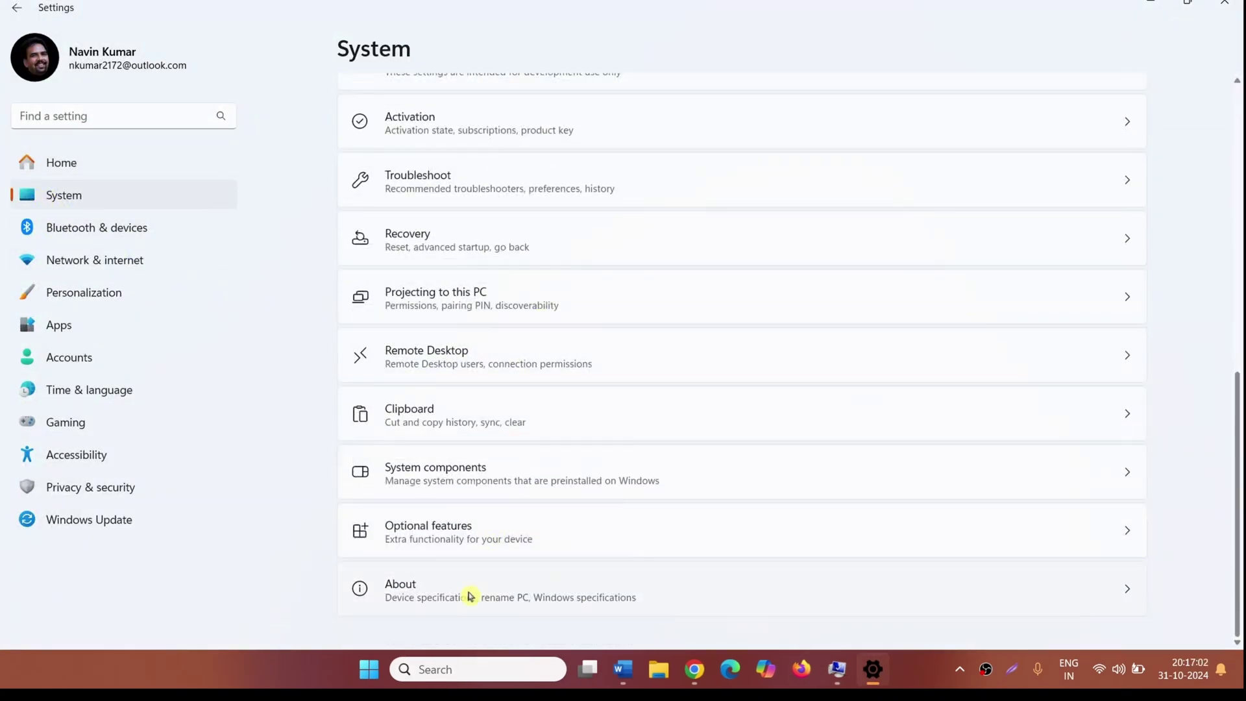
{"action": "left_click", "coordinate": [470, 595]}
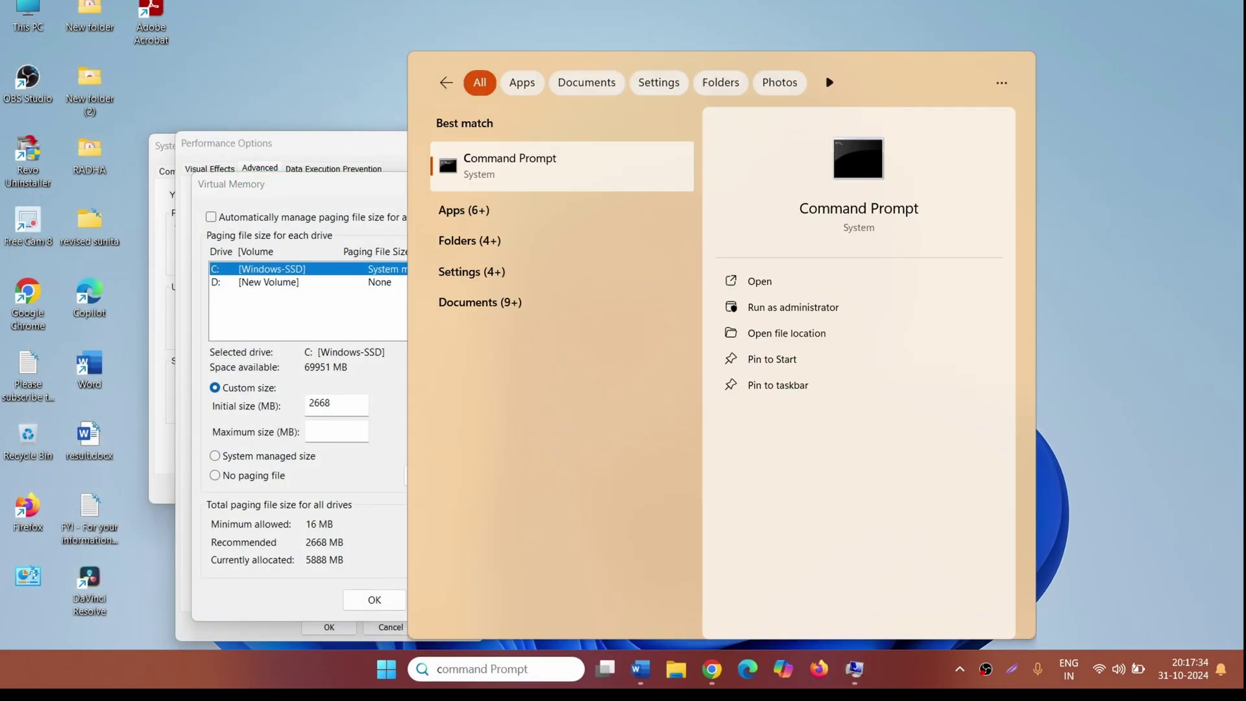
Launch Calculator from search and place it to the right of the Virtual Memory dialog.
{"action": "key", "text": "ctrl+a"}
{"action": "type", "text": "ca"}
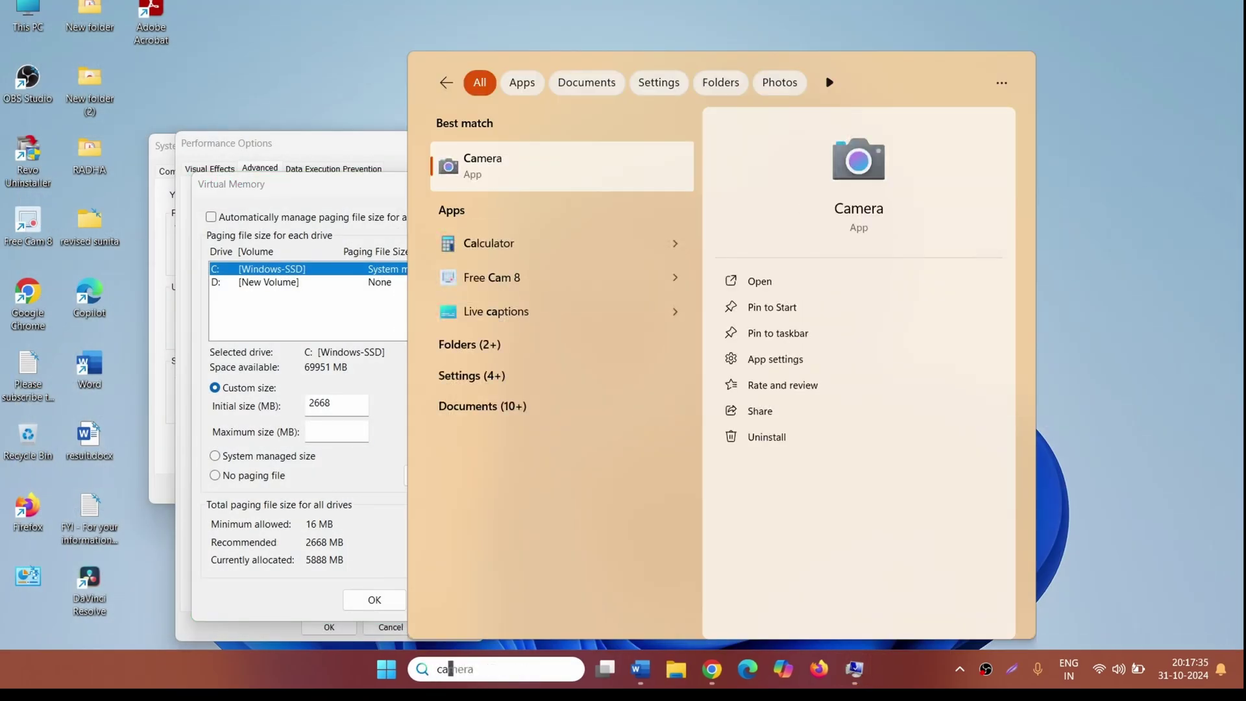
{"action": "type", "text": "lculator"}
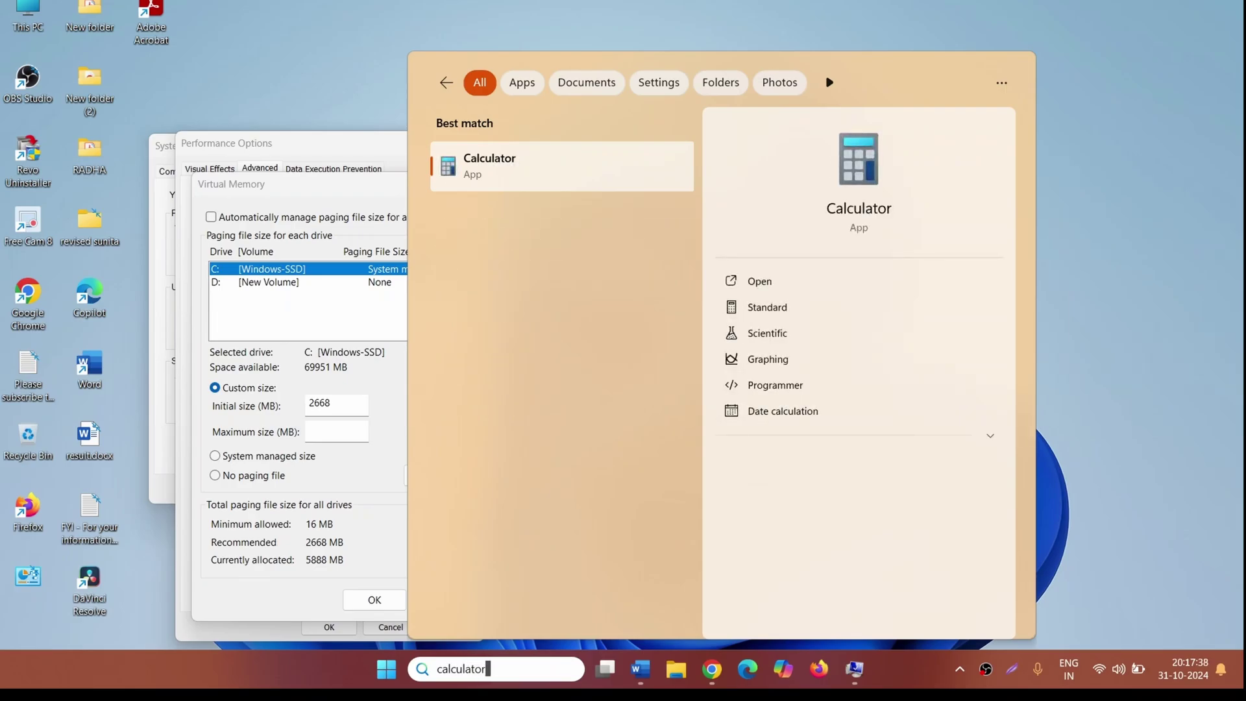
{"action": "left_click", "coordinate": [477, 163]}
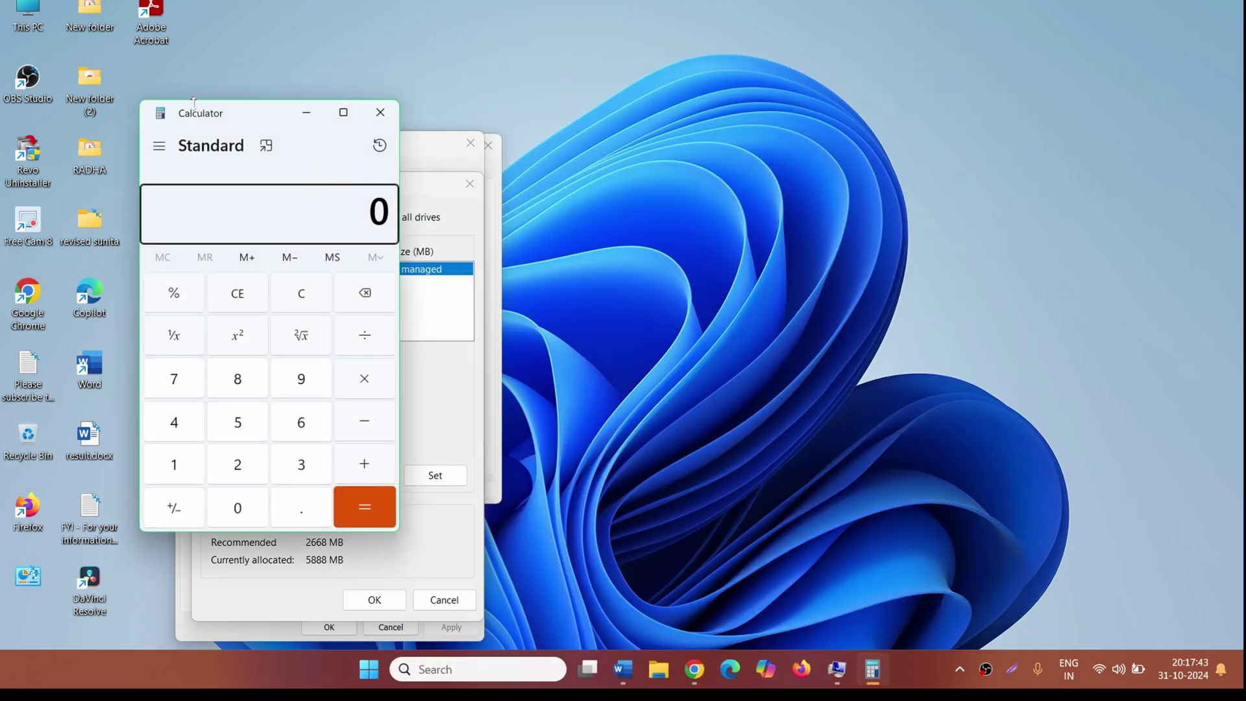
{"action": "left_click_drag", "start_coordinate": [200, 118], "coordinate": [579, 159]}
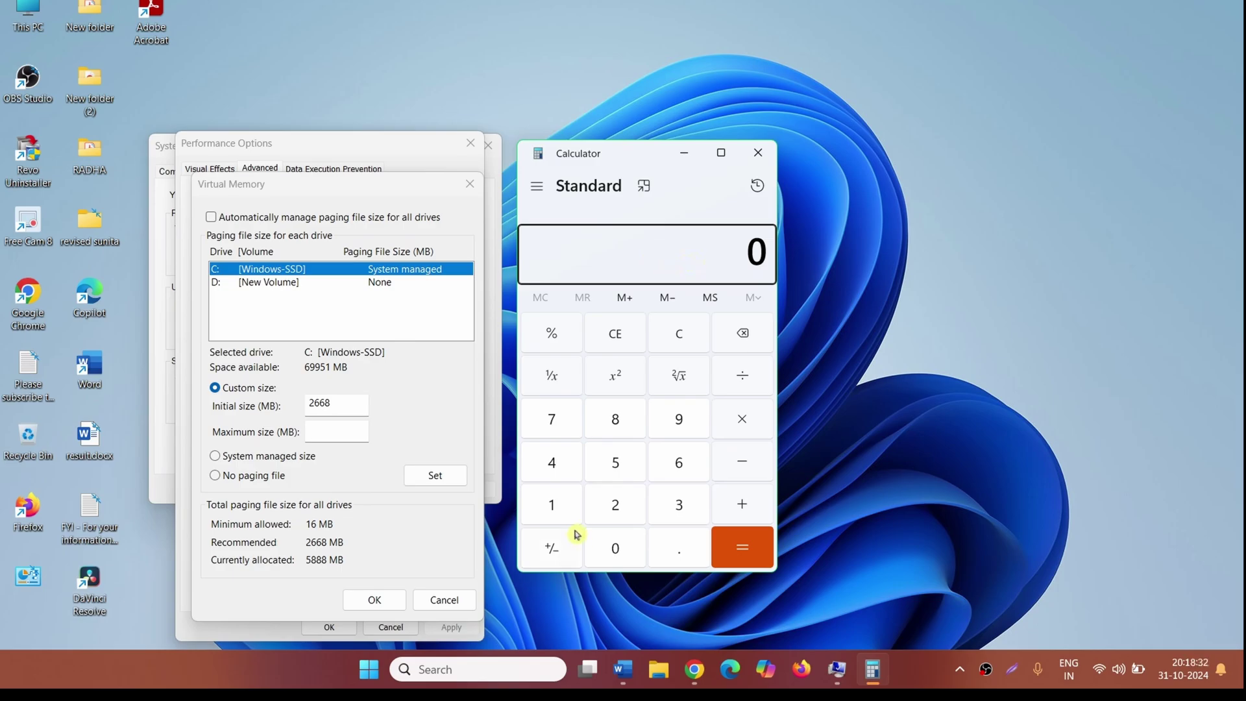
Convert 16 GB of RAM to megabytes in Calculator: 16 × 1024 = 16384.
{"action": "left_click", "coordinate": [553, 507]}
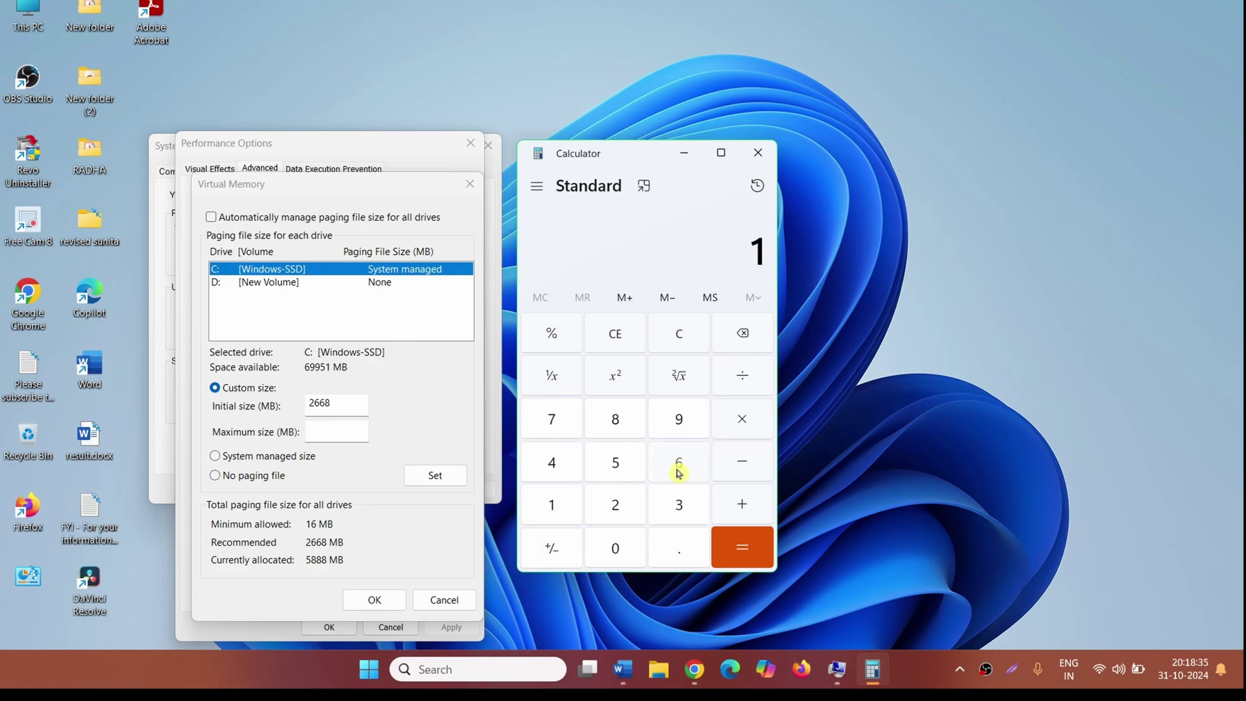
{"action": "left_click", "coordinate": [679, 473]}
{"action": "left_click", "coordinate": [763, 414]}
{"action": "left_click", "coordinate": [554, 506]}
{"action": "left_click", "coordinate": [611, 554]}
{"action": "left_click", "coordinate": [625, 515]}
{"action": "left_click", "coordinate": [535, 470]}
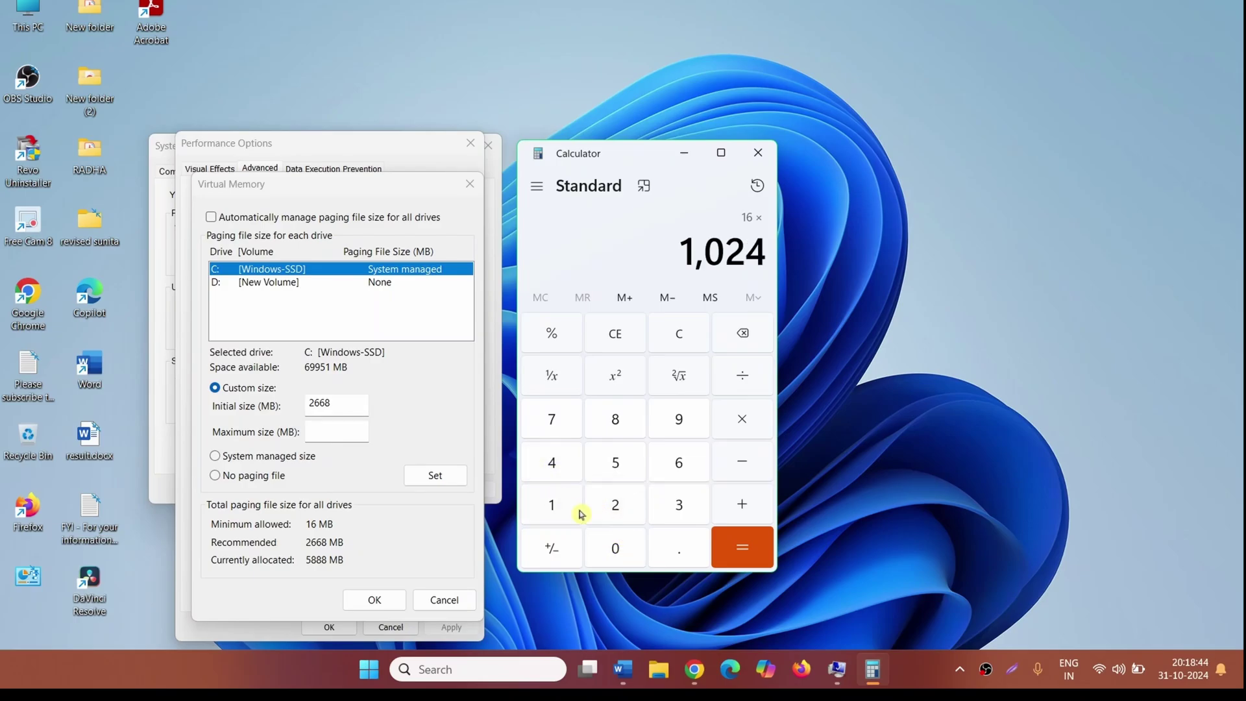
{"action": "left_click", "coordinate": [740, 546]}
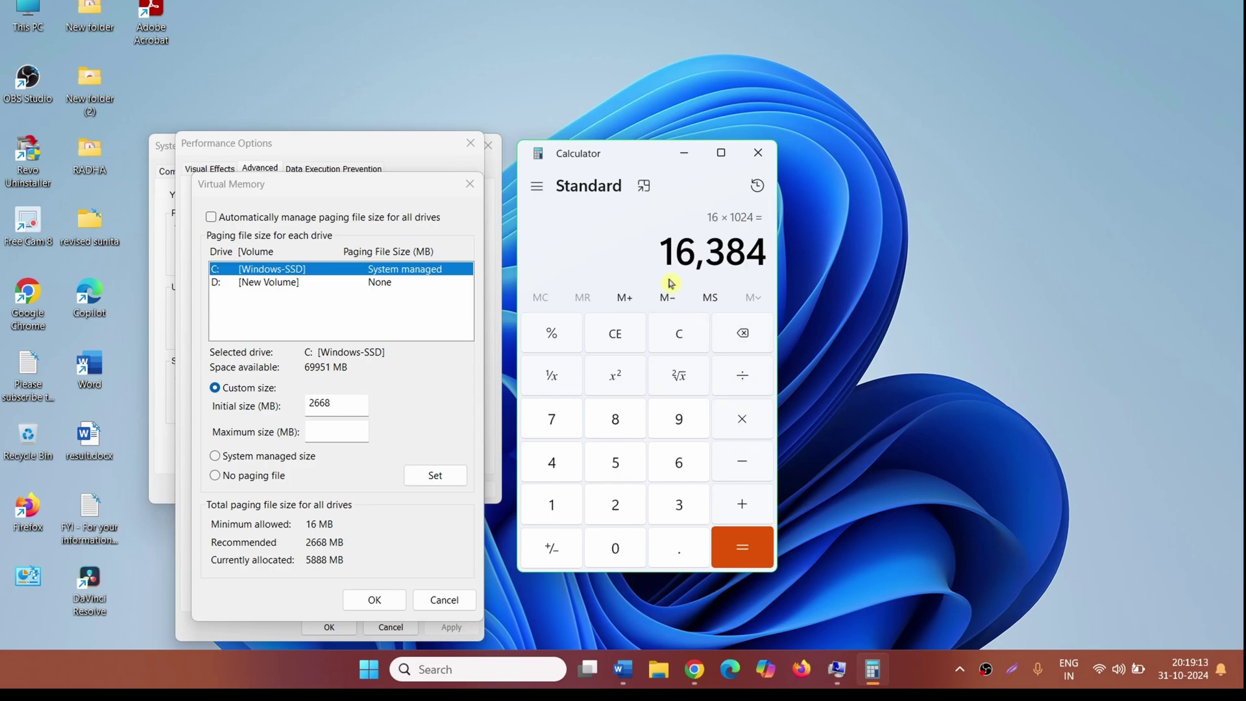
Triple 16384 to get 49,152 and enter 49152 as the Maximum size.
{"action": "left_click", "coordinate": [744, 418]}
{"action": "key", "text": "3"}
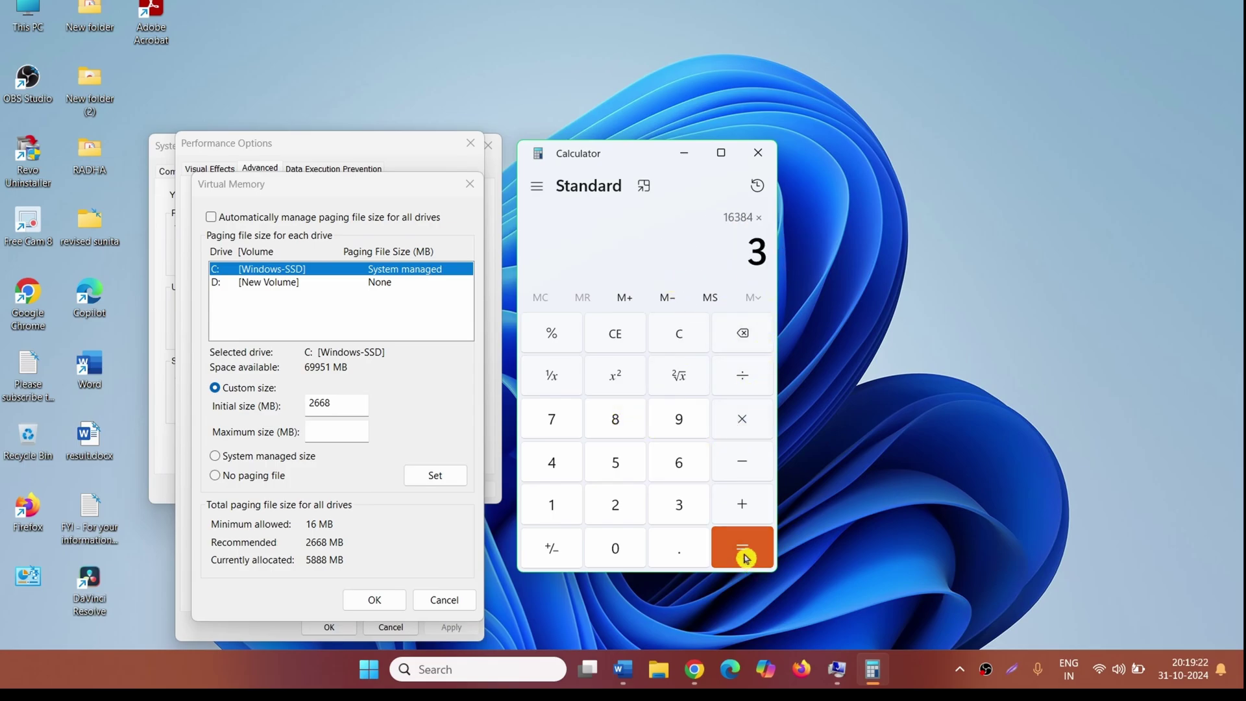
{"action": "left_click", "coordinate": [745, 558]}
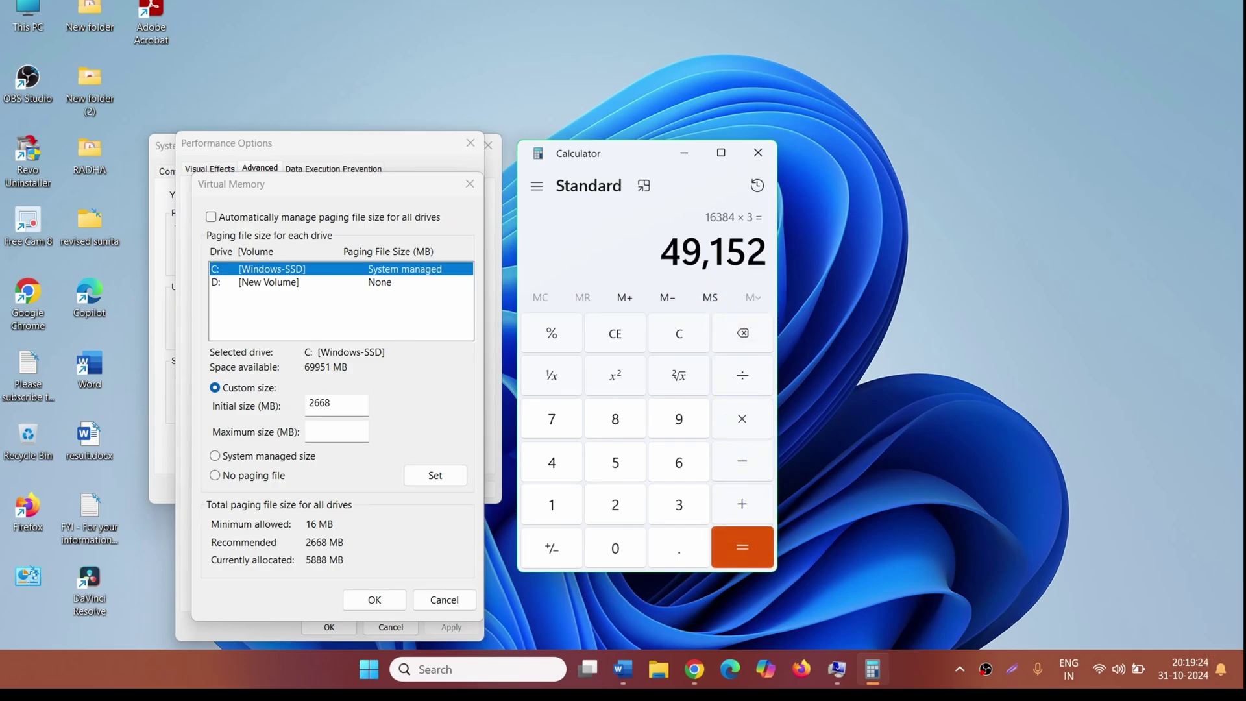
{"action": "left_click", "coordinate": [324, 432]}
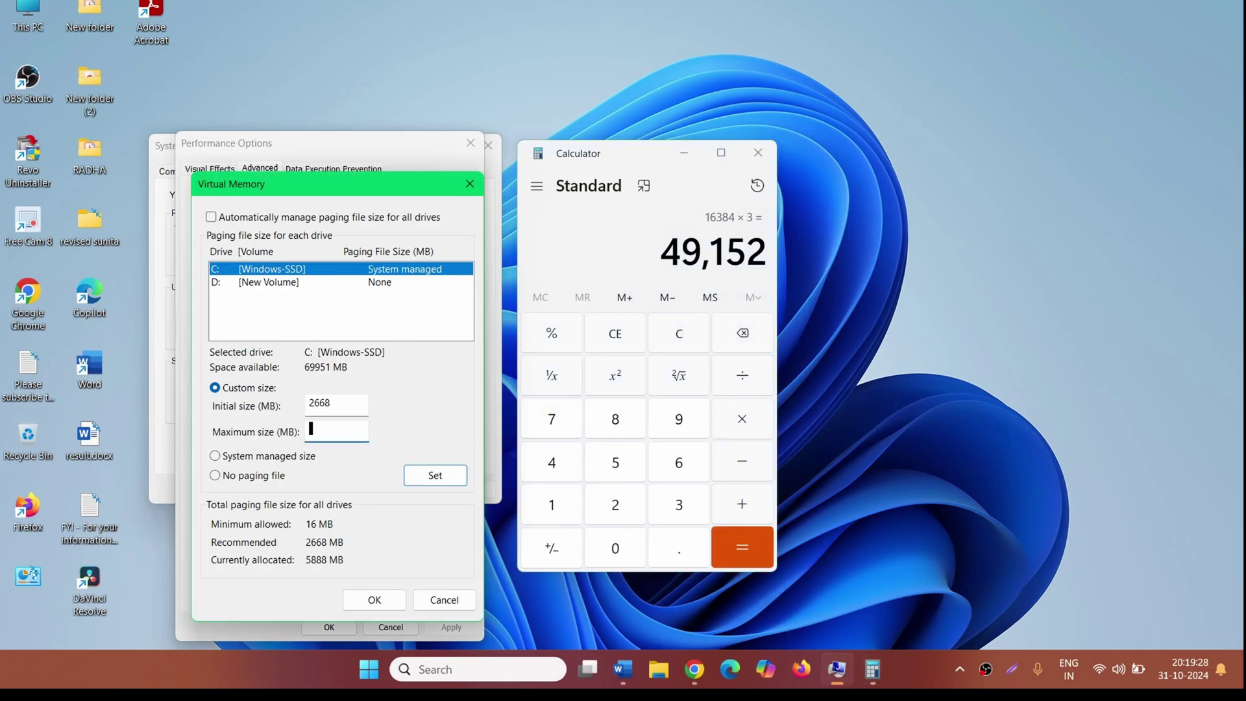
{"action": "type", "text": "49152"}
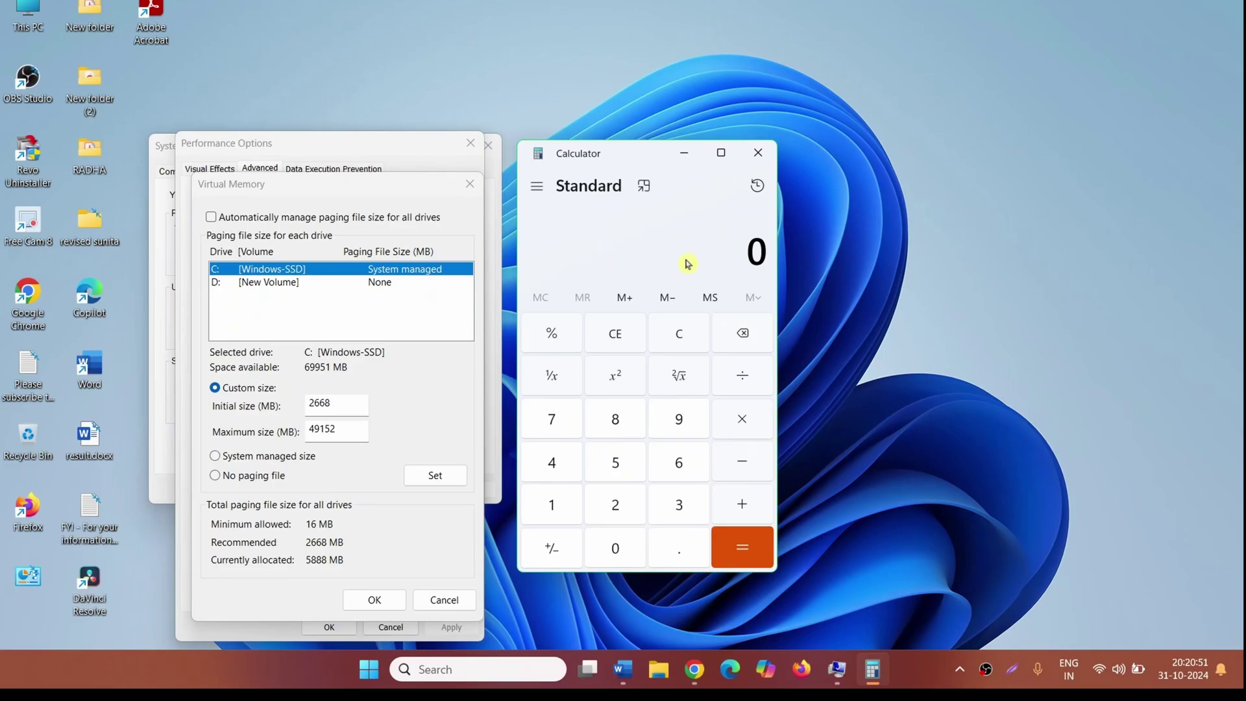
Compute triple the RAM for an 8 GB machine: 8 × 1024 × 3 = 24,576.
{"action": "type", "text": "8"}
{"action": "left_click", "coordinate": [757, 421]}
{"action": "left_click", "coordinate": [551, 507]}
{"action": "left_click", "coordinate": [615, 547]}
{"action": "left_click", "coordinate": [616, 505]}
{"action": "left_click", "coordinate": [549, 477]}
{"action": "left_click", "coordinate": [724, 557]}
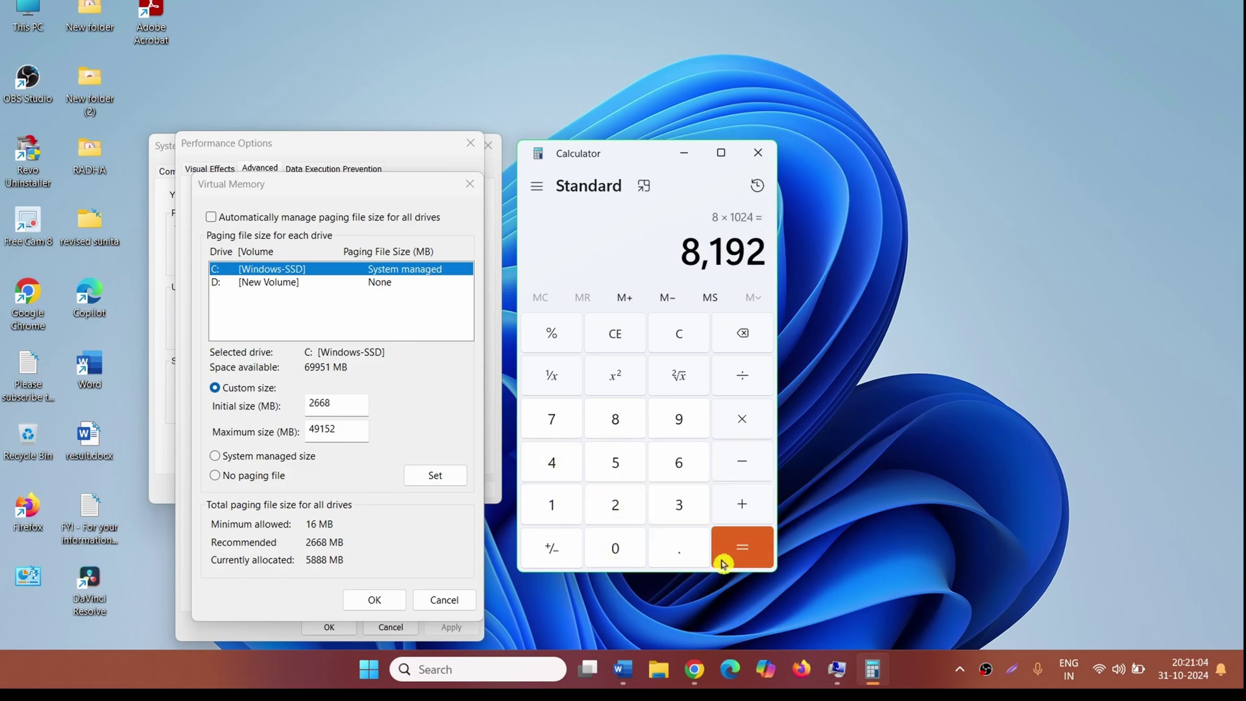
{"action": "left_click", "coordinate": [733, 421]}
{"action": "left_click", "coordinate": [669, 505]}
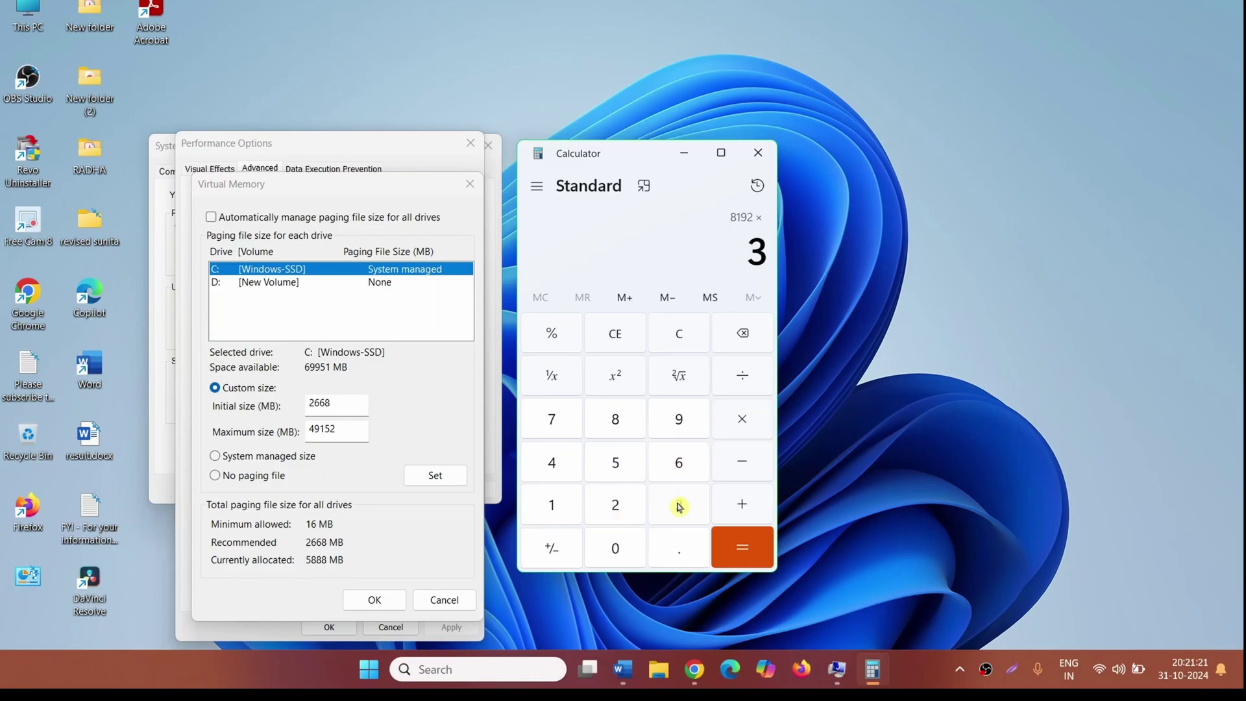
{"action": "left_click", "coordinate": [731, 555]}
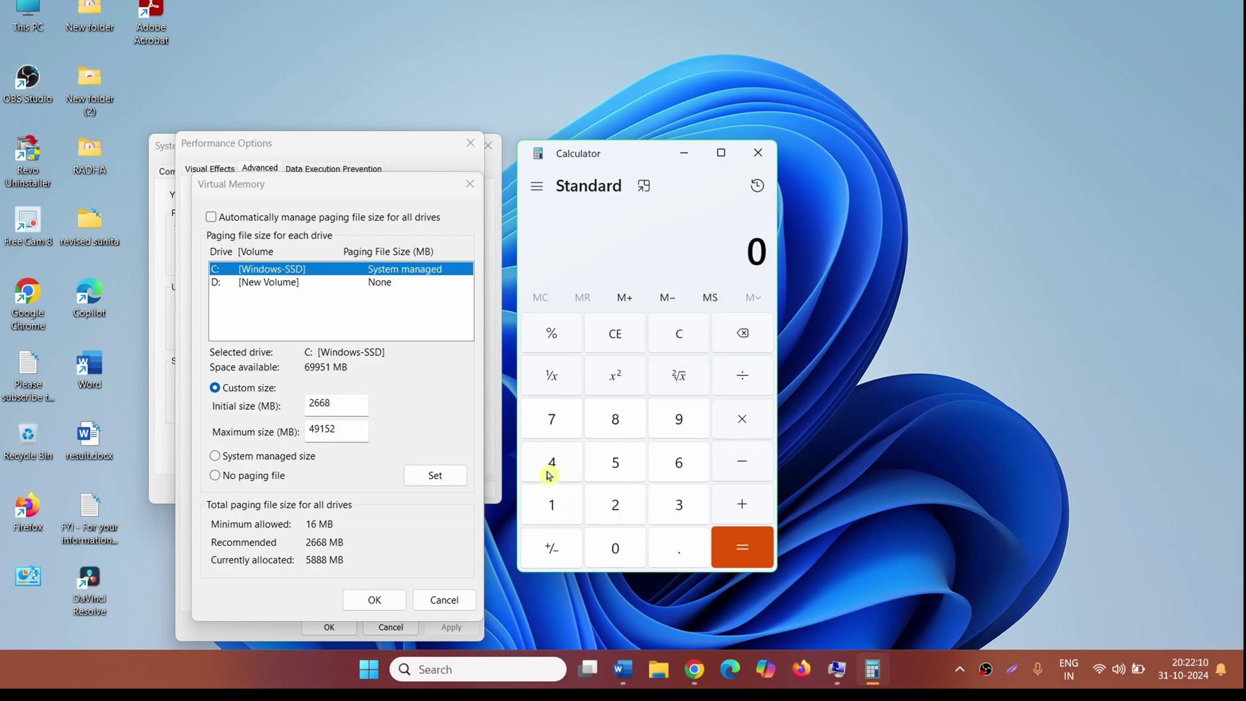
Compute triple the RAM for a 4 GB machine, 4096 × 3 = 12,288, and select the result.
{"action": "left_click", "coordinate": [549, 474]}
{"action": "key", "text": "asterisk"}
{"action": "left_click", "coordinate": [558, 519]}
{"action": "left_click", "coordinate": [612, 544]}
{"action": "left_click", "coordinate": [615, 507]}
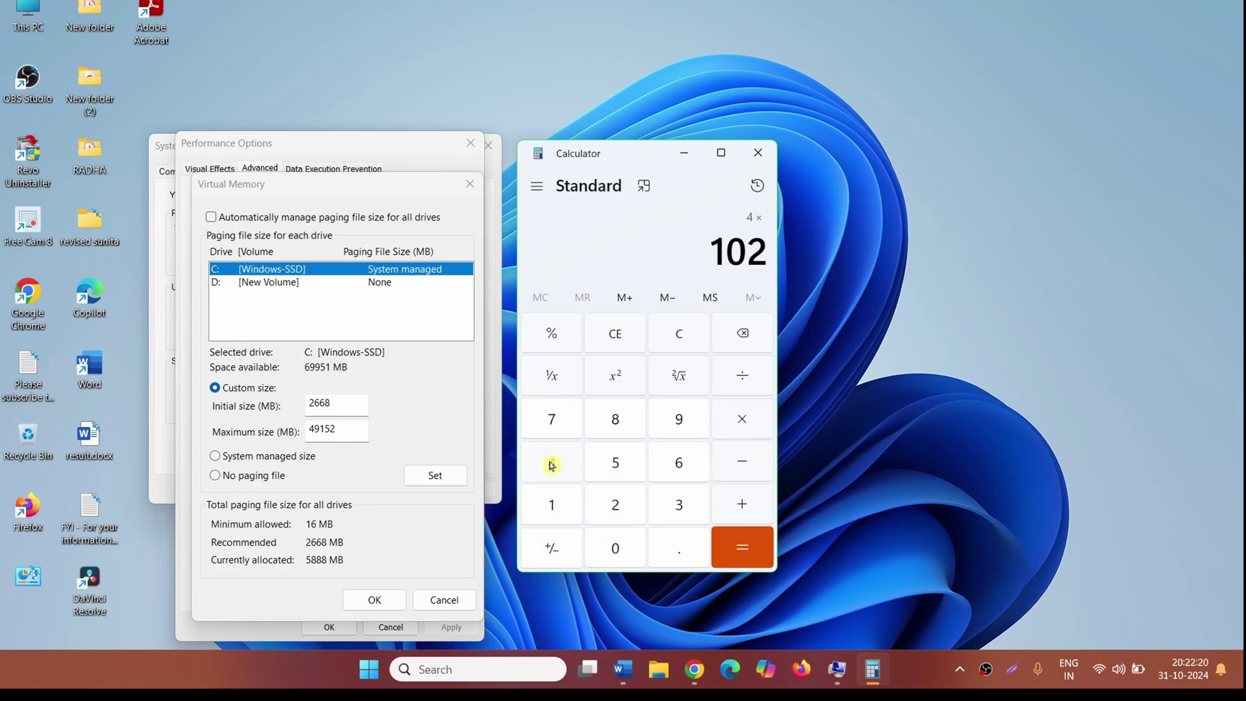
{"action": "left_click", "coordinate": [552, 461]}
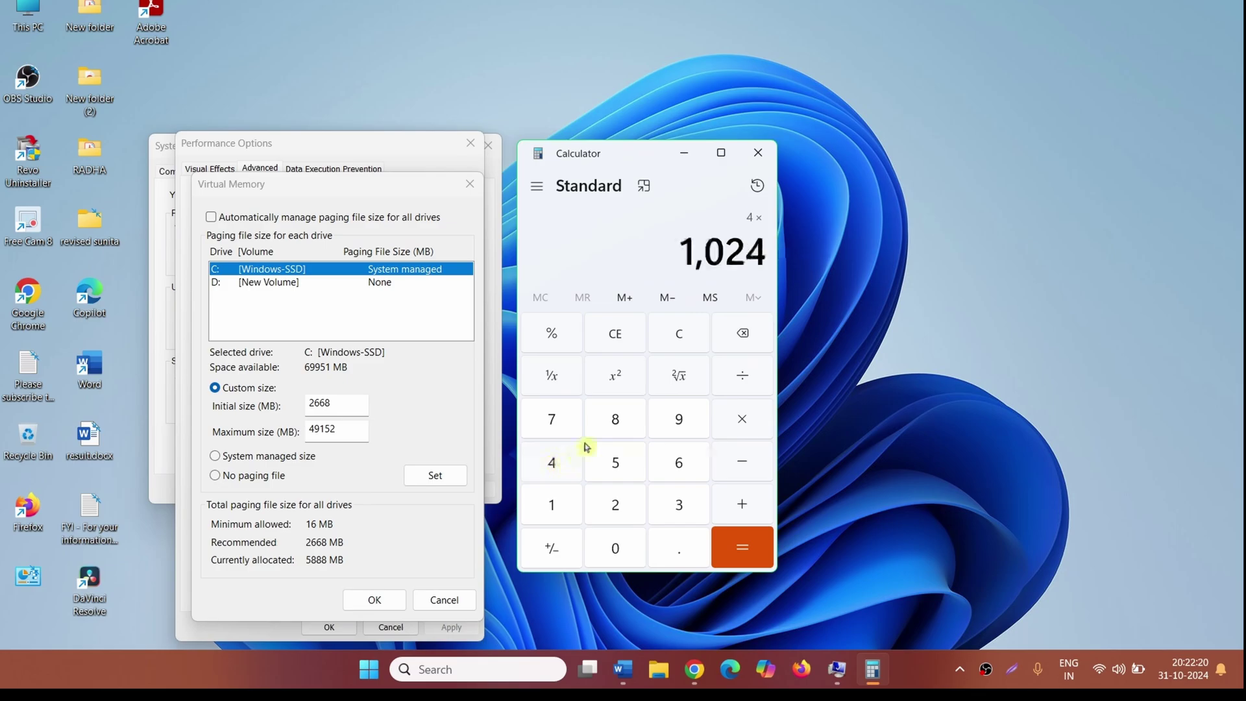
{"action": "left_click", "coordinate": [744, 552]}
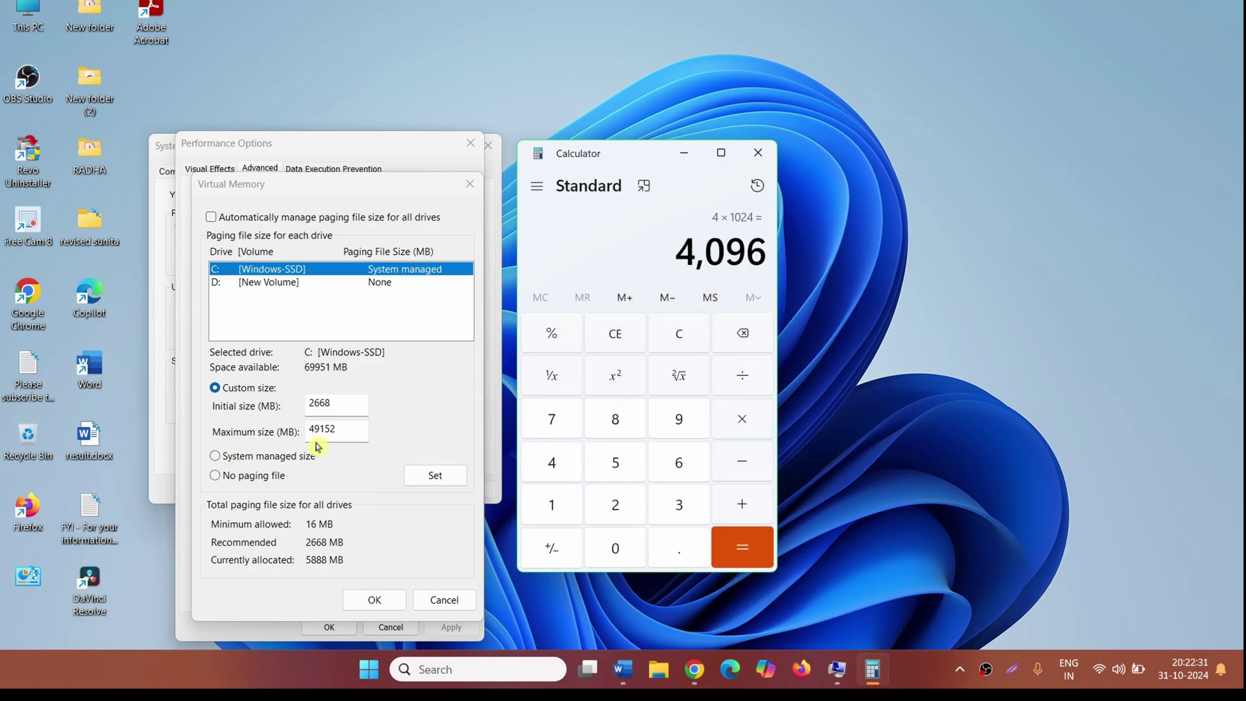
{"action": "left_click", "coordinate": [744, 423]}
{"action": "left_click", "coordinate": [676, 516]}
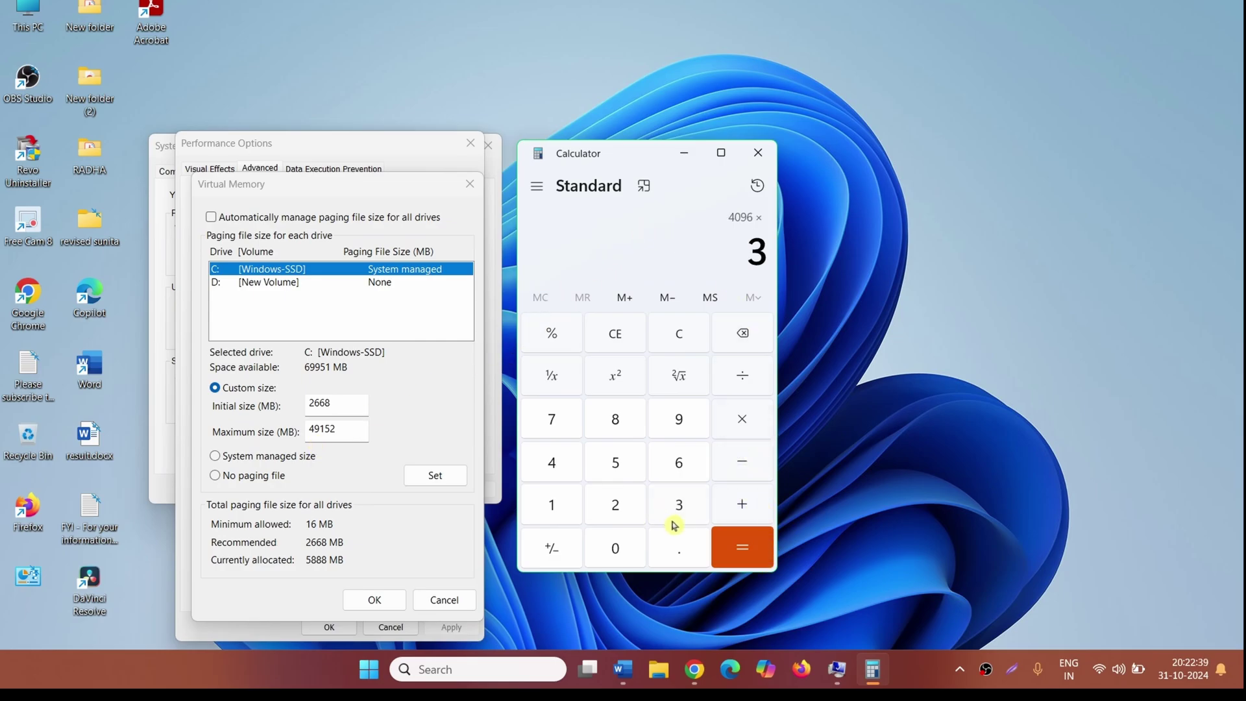
{"action": "left_click", "coordinate": [758, 547]}
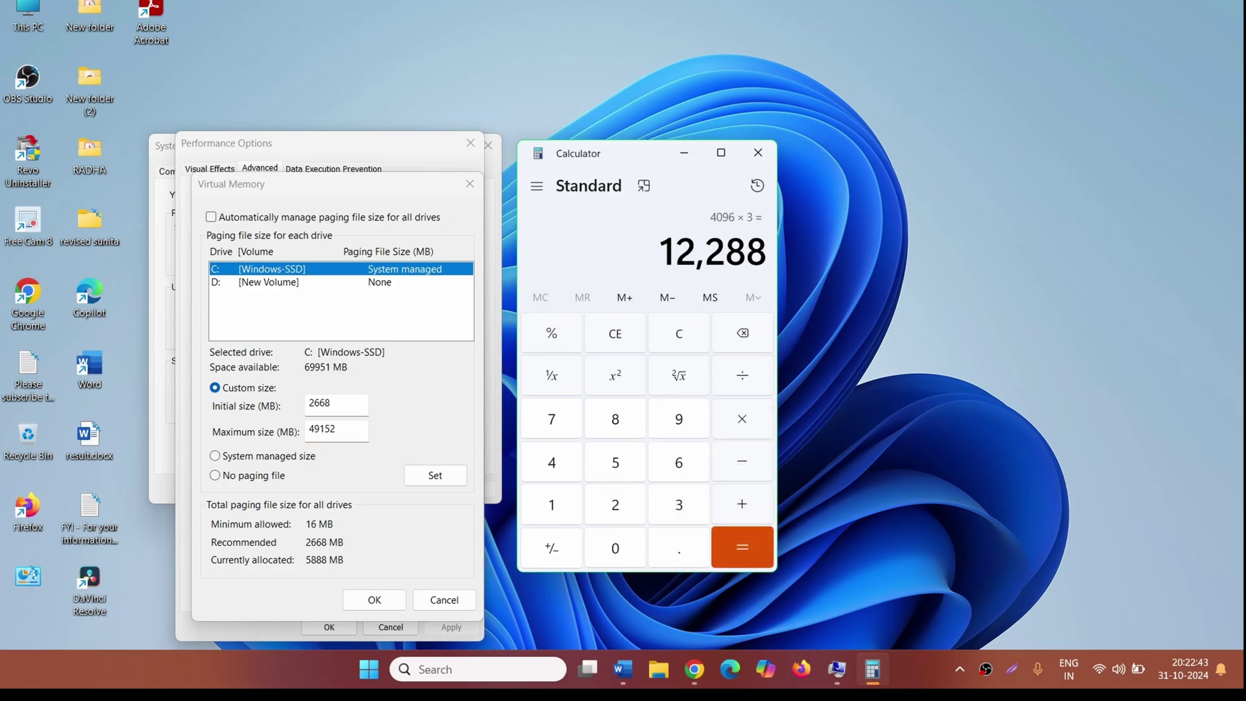
{"action": "left_click_drag", "start_coordinate": [660, 252], "coordinate": [774, 257]}
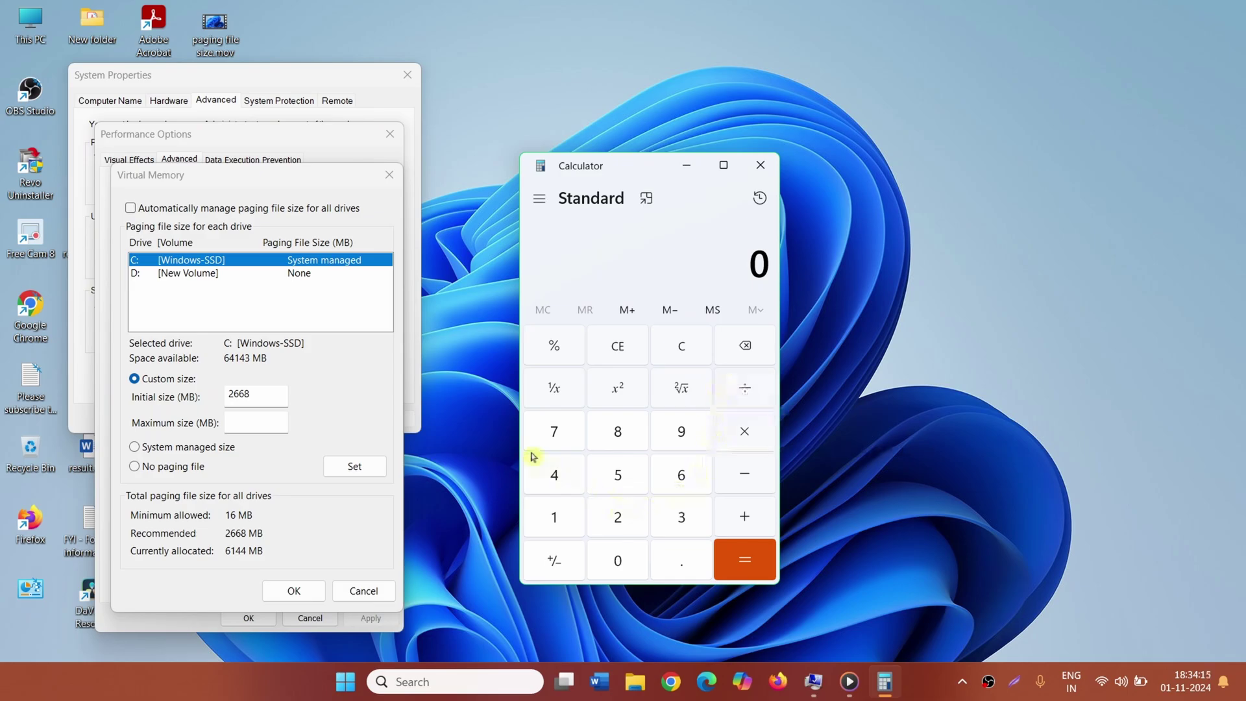
Calculate 32 × 1024 × 3 in Calculator, giving 98,304 MB for a 32 GB machine.
{"action": "type", "text": "3"}
{"action": "left_click", "coordinate": [617, 519]}
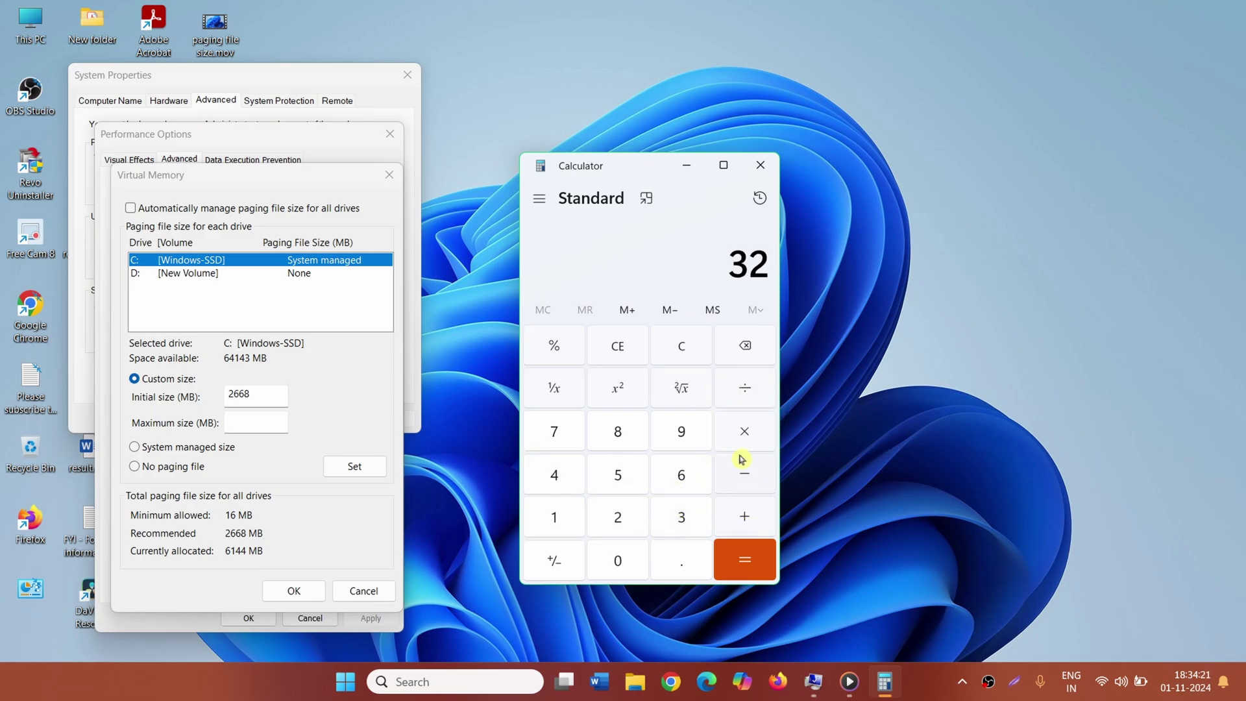
{"action": "left_click", "coordinate": [744, 445]}
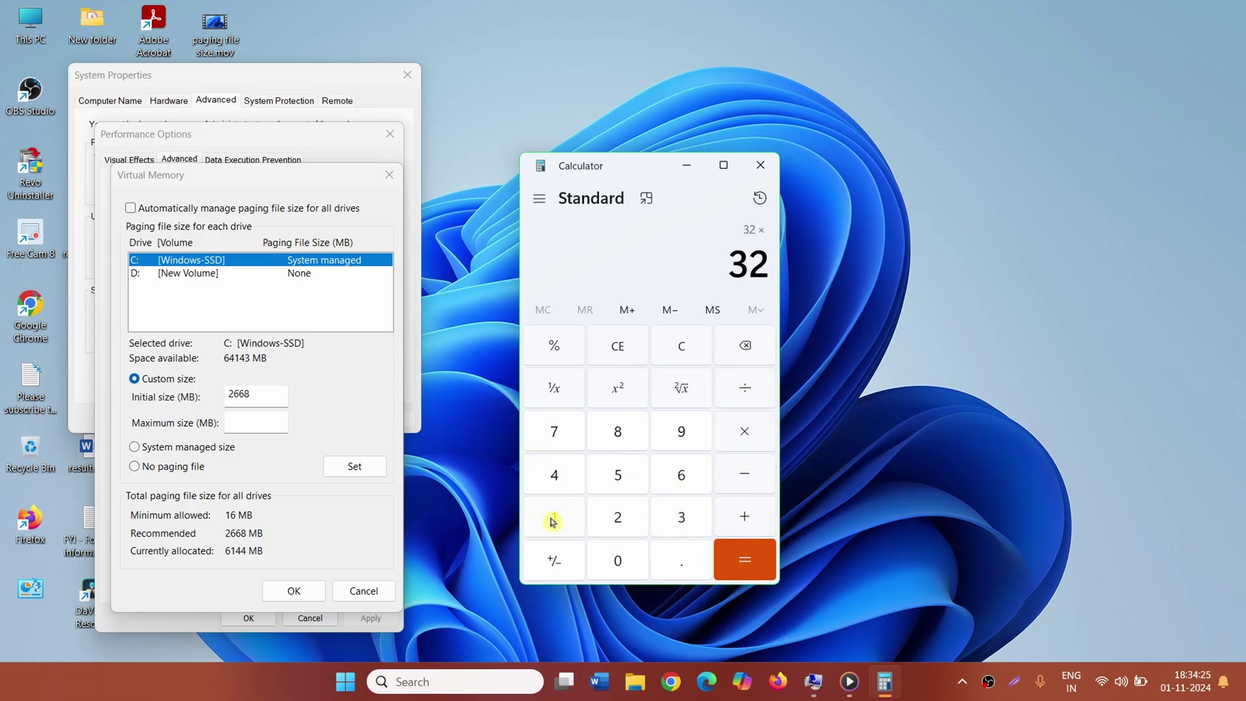
{"action": "left_click", "coordinate": [554, 520]}
{"action": "left_click", "coordinate": [615, 557]}
{"action": "left_click", "coordinate": [615, 512]}
{"action": "left_click", "coordinate": [550, 475]}
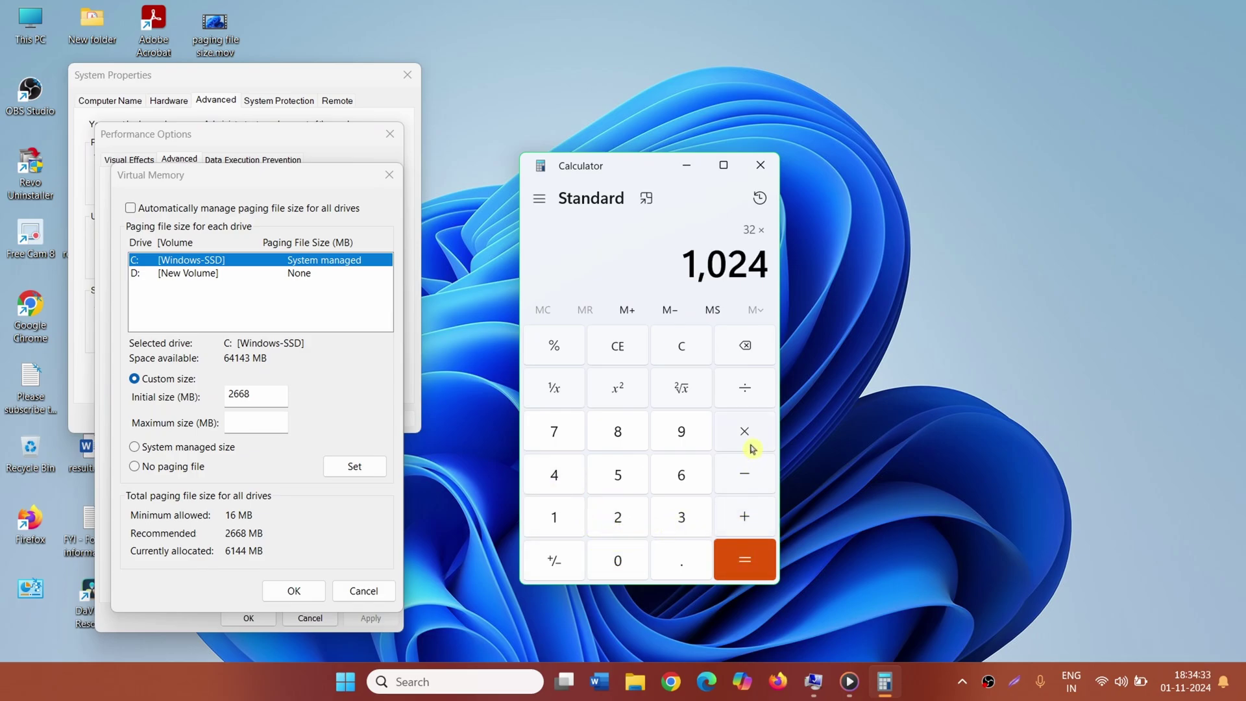
{"action": "left_click", "coordinate": [748, 441]}
{"action": "left_click", "coordinate": [685, 519]}
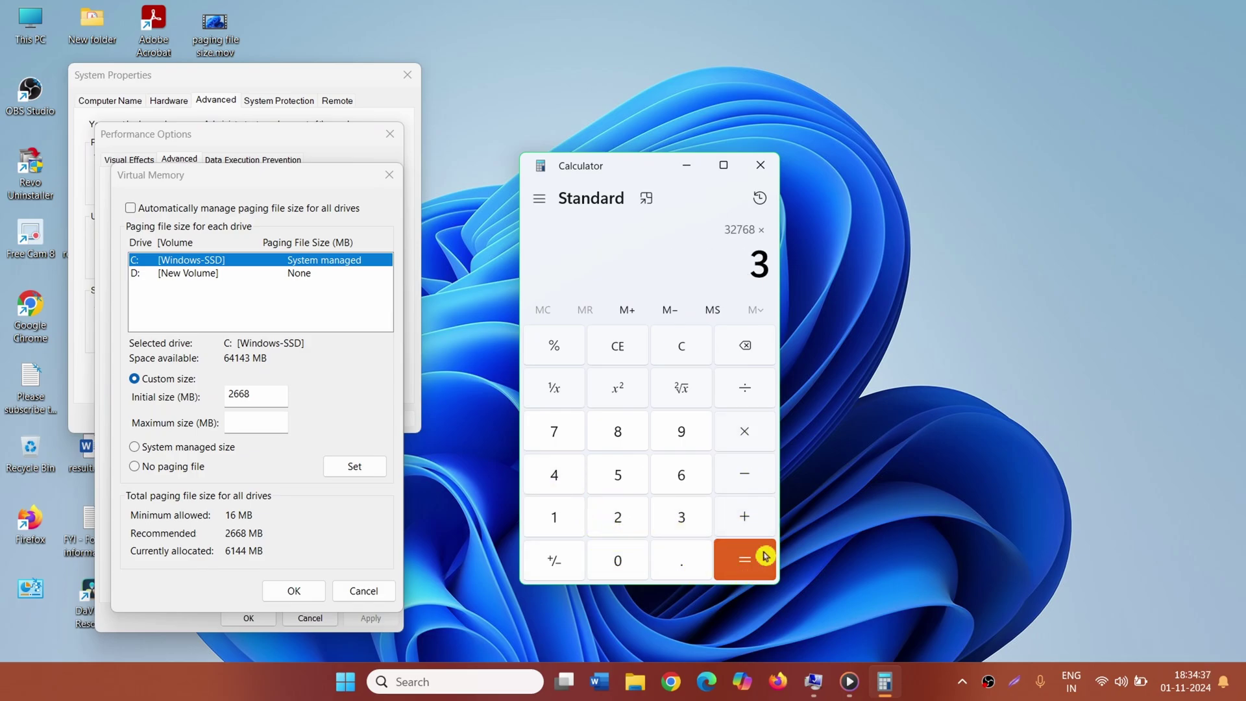
{"action": "left_click", "coordinate": [758, 555]}
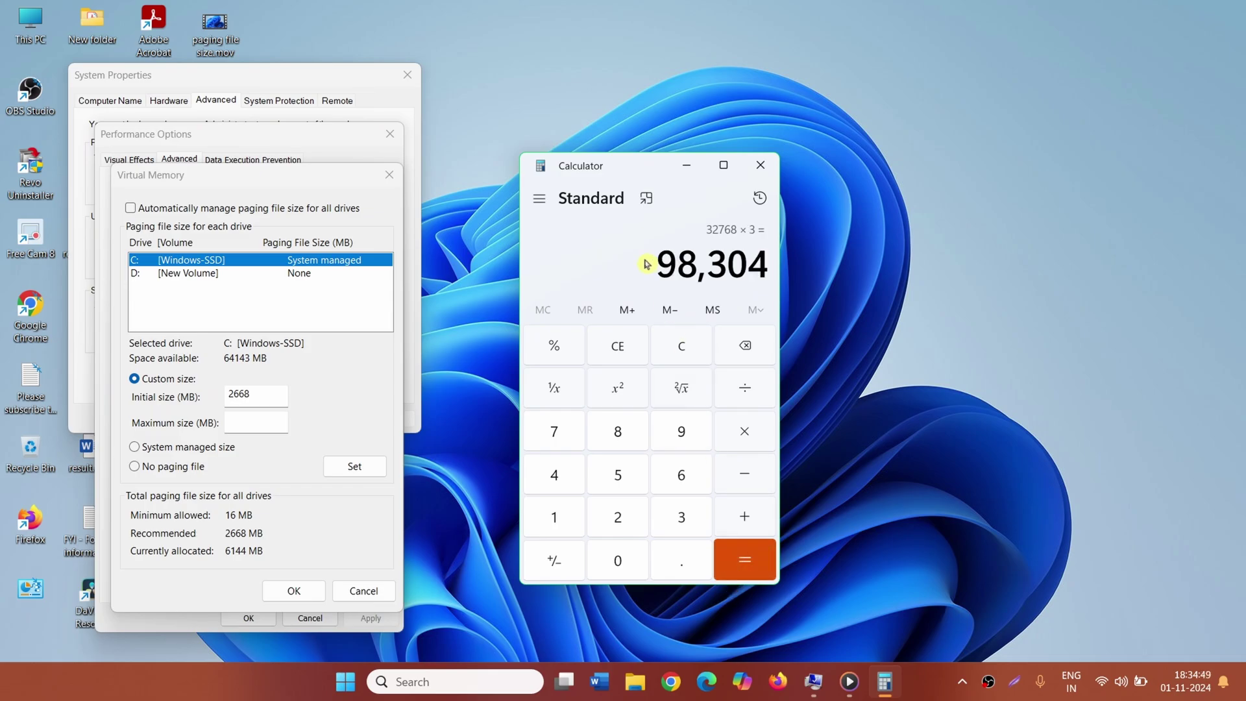
Enter 98304 MB as the maximum size, confirm with OK, and close System Properties and Calculator.
{"action": "left_click", "coordinate": [257, 422]}
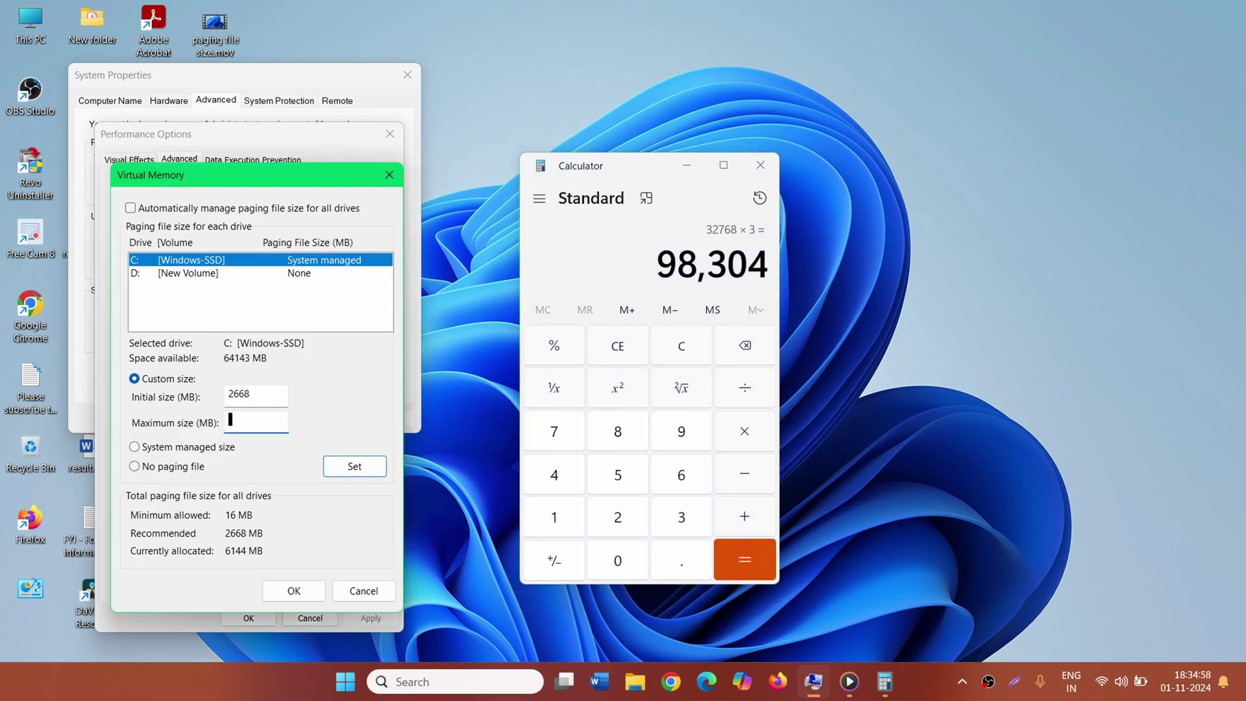
{"action": "type", "text": "98304"}
{"action": "left_click", "coordinate": [294, 598]}
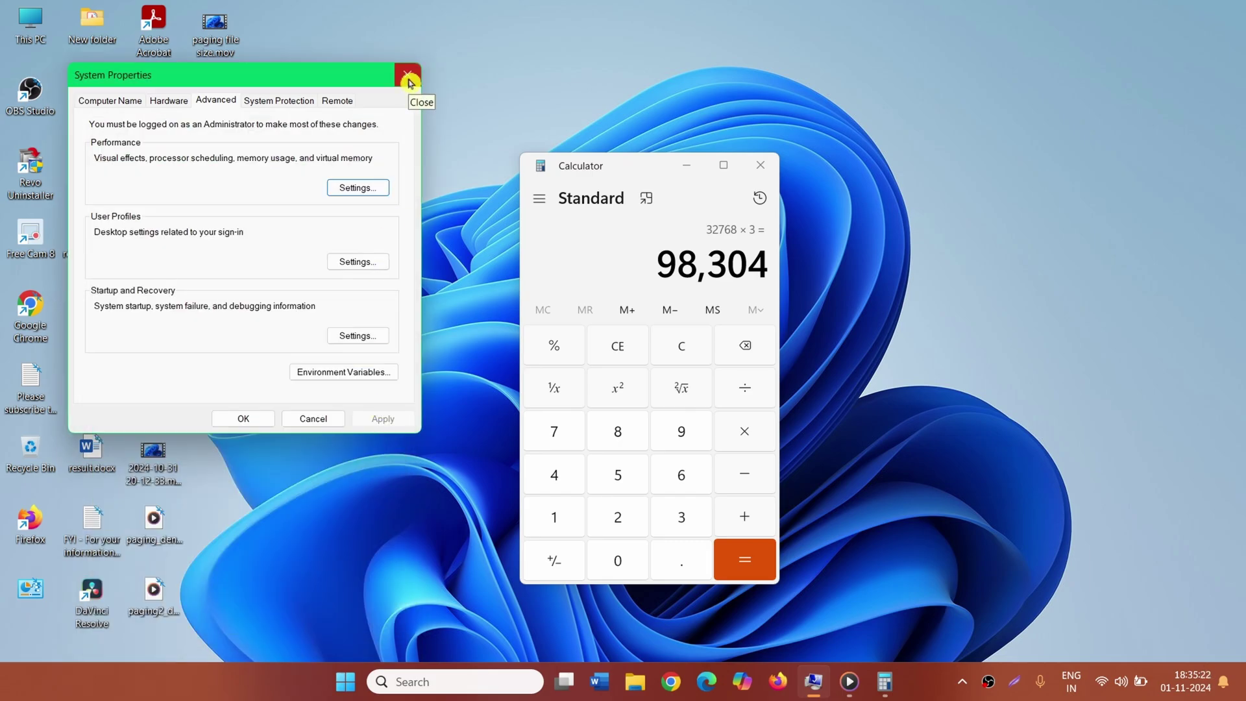
{"action": "left_click", "coordinate": [408, 81]}
{"action": "left_click", "coordinate": [758, 163]}
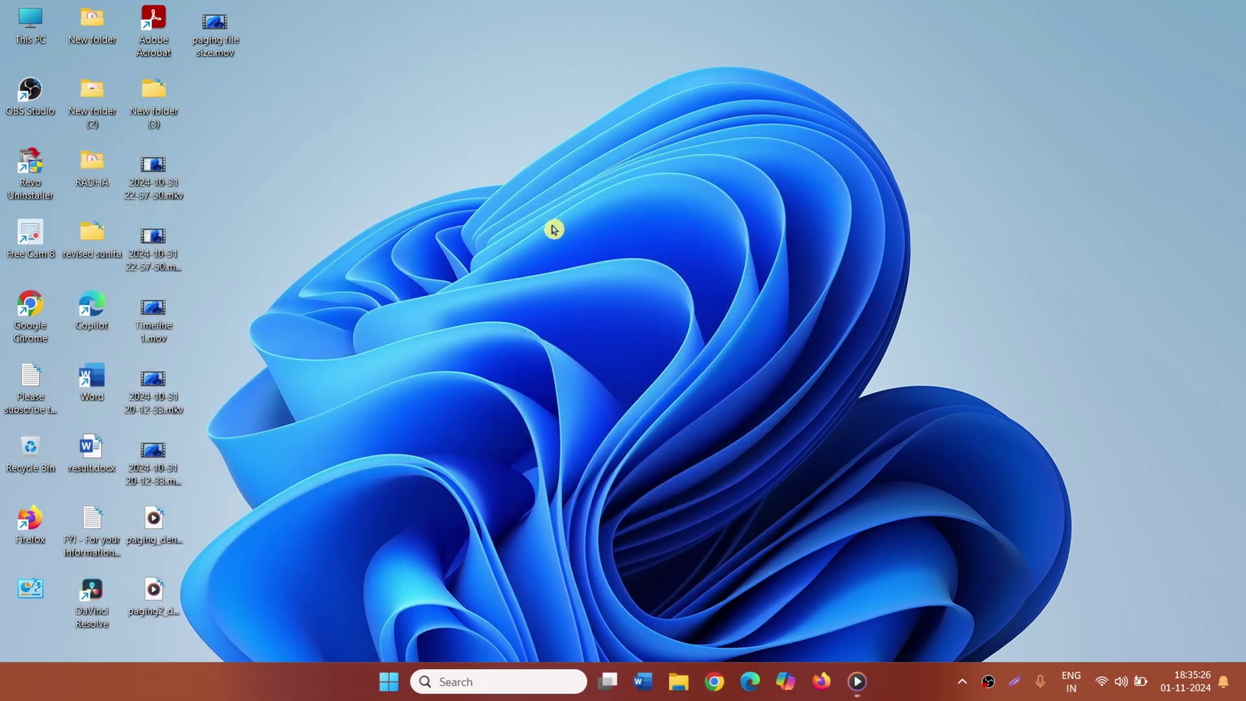